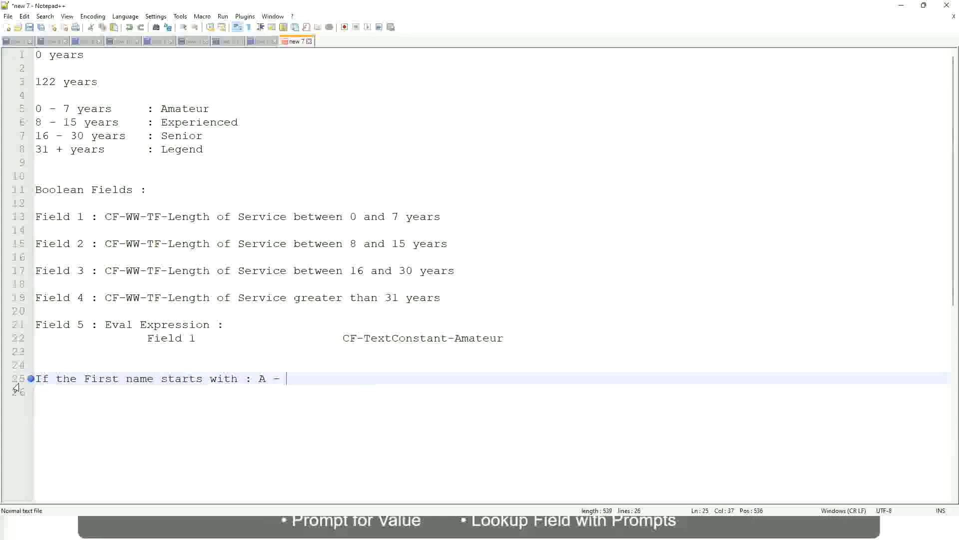
Complete the first-name condition on line 25 with the range A - G and the label A Listers
type("G")
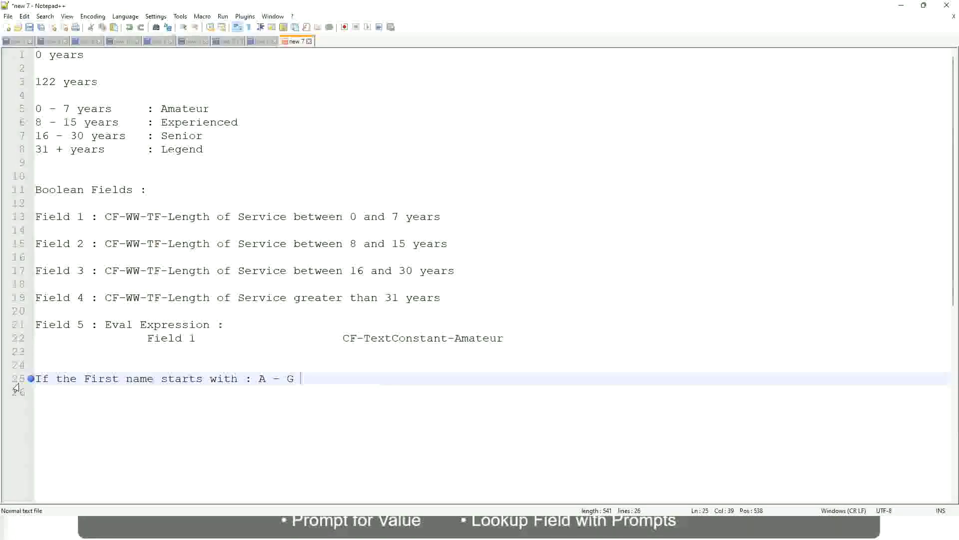
type(":")
key("Tab")
key("Tab")
type("A II")
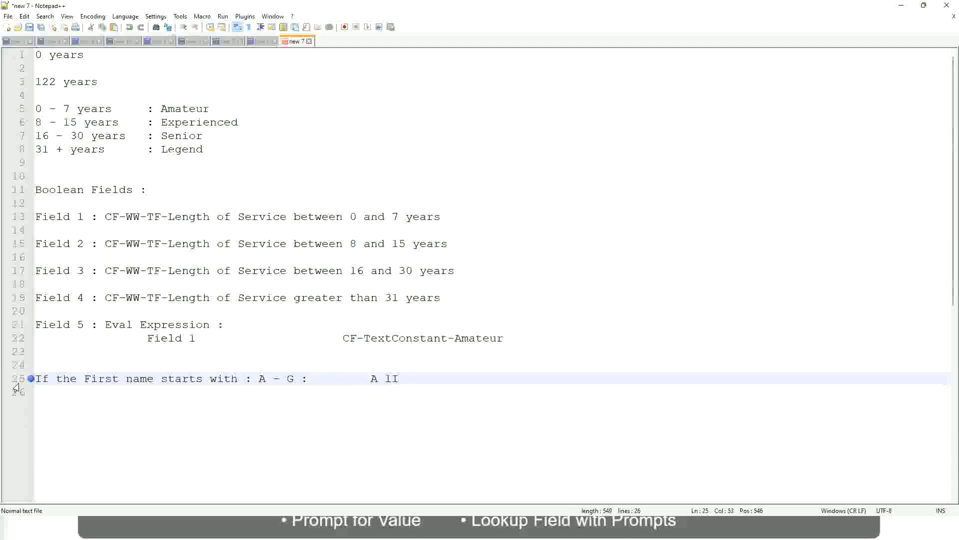
key("BackSpace")
key("BackSpace")
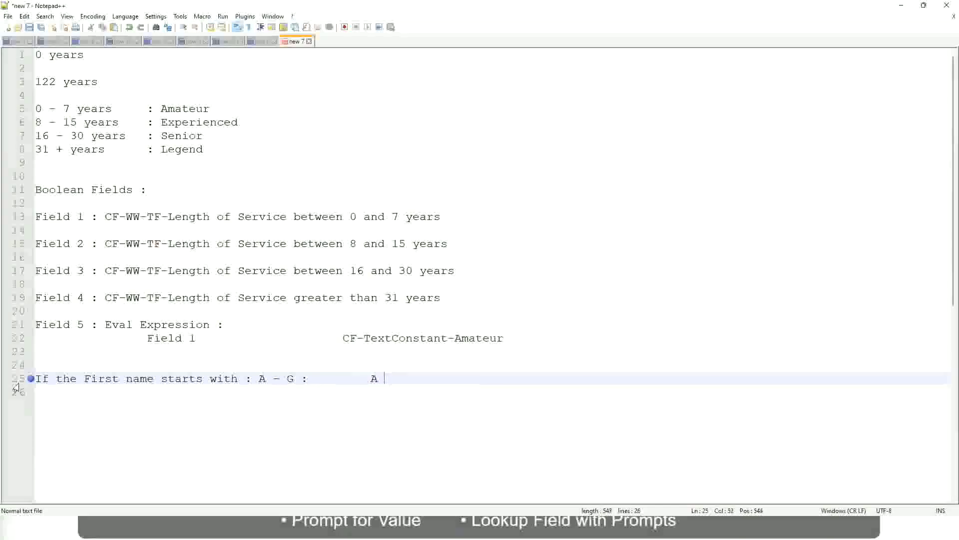
type("Listers")
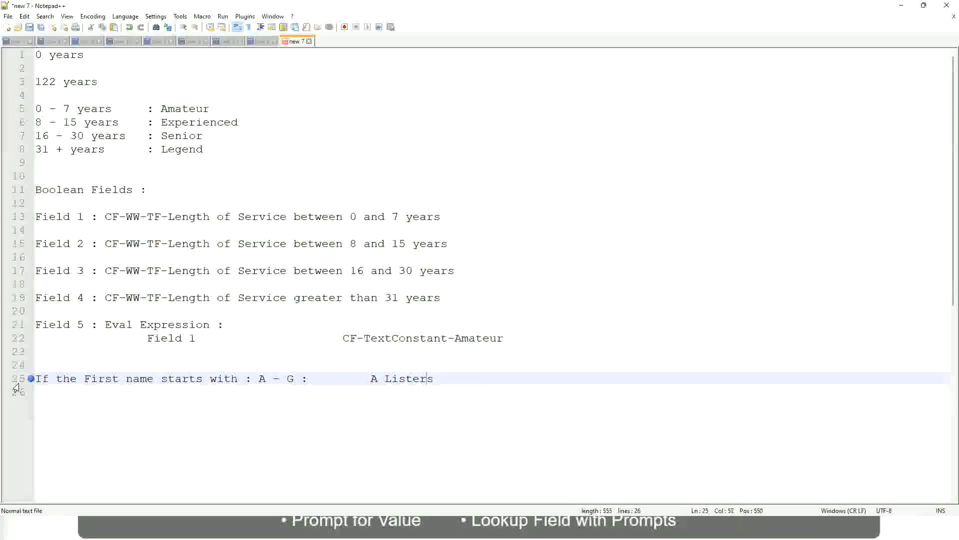
Enclose the A Listers label on line 25 in double quotation marks
key("Left")
key("Left")
key("Left")
key("Left")
key("Left")
key("Left")
key("Left")
key("Left")
key("Left")
type("\"\"")
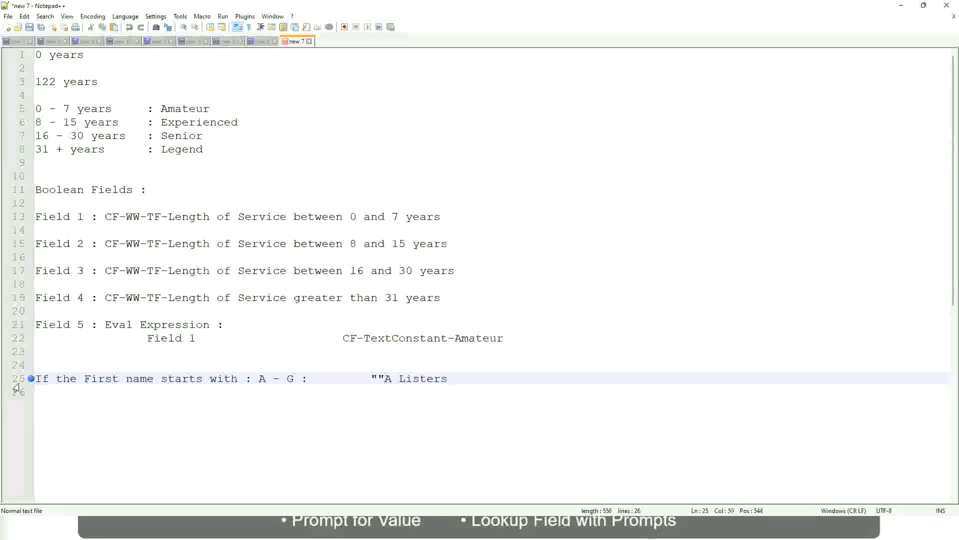
key("BackSpace")
key("Right")
key("Right")
key("Right")
key("Right")
key("Right")
key("Right")
key("Right")
key("Right")
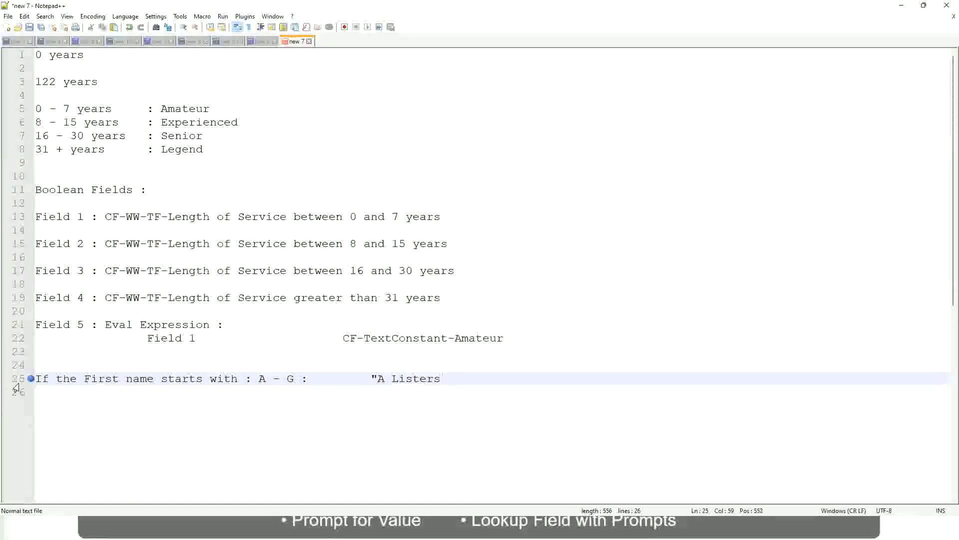
key("Return")
type("\"")
key("BackSpace")
key("BackSpace")
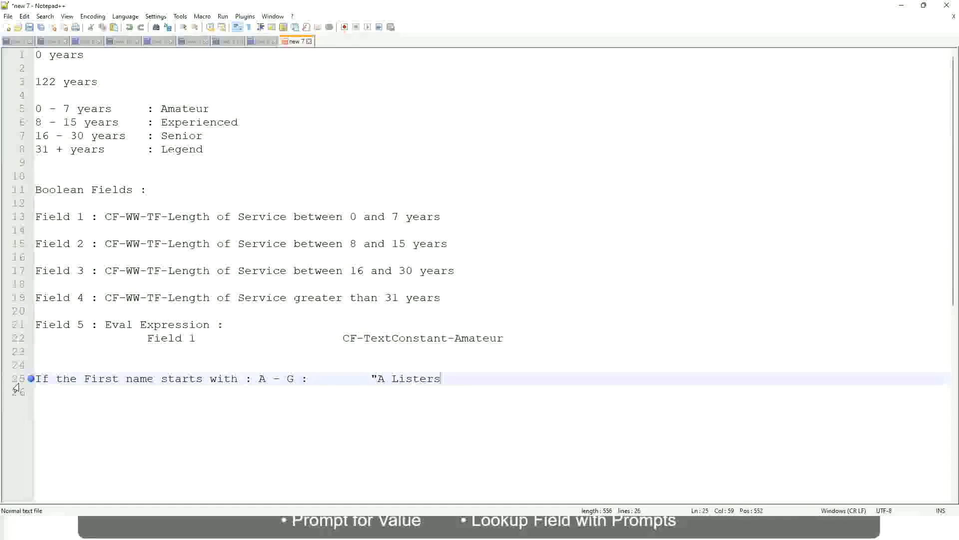
type("\"\"")
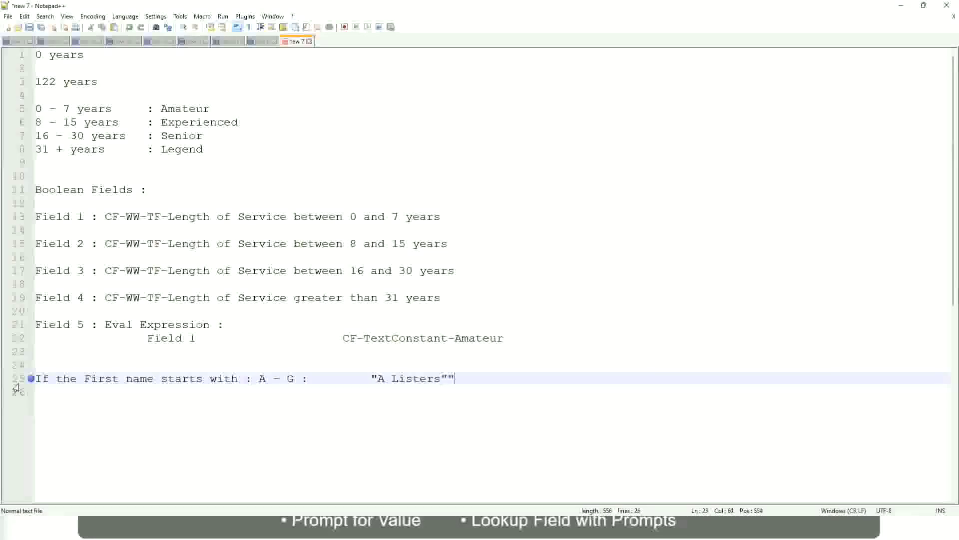
key("BackSpace")
key("BackSpace")
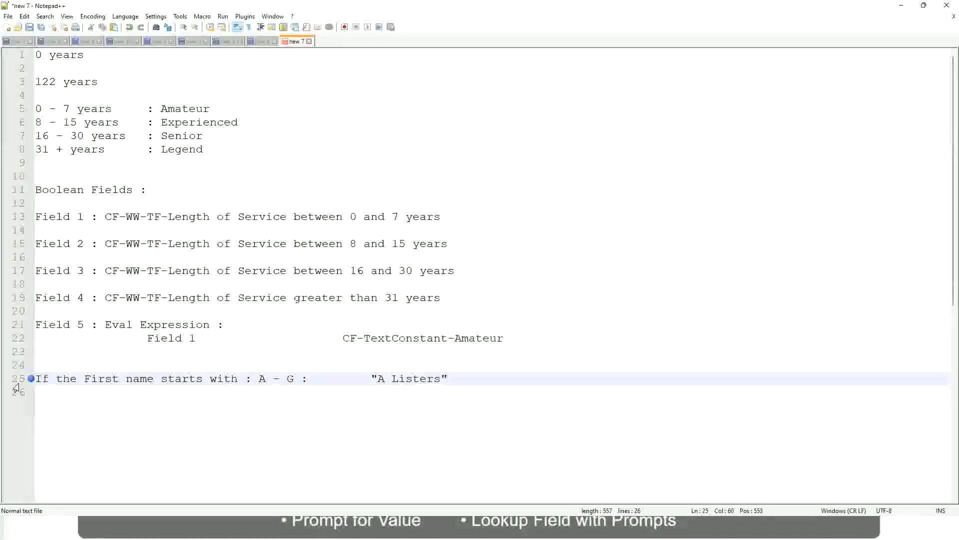
Add a line for the range H - P with the label "His Majesty", aligned under the A - G entry
key("Return")
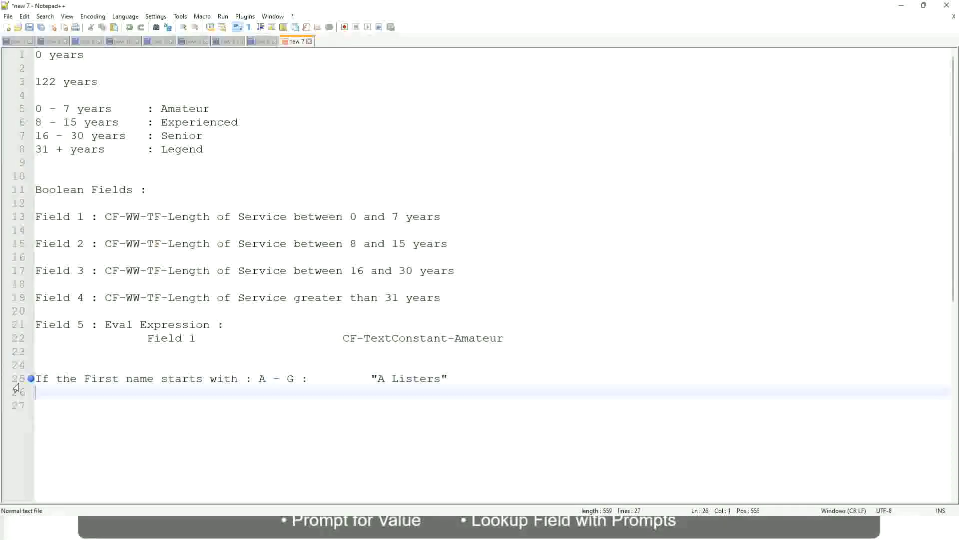
type("H -")
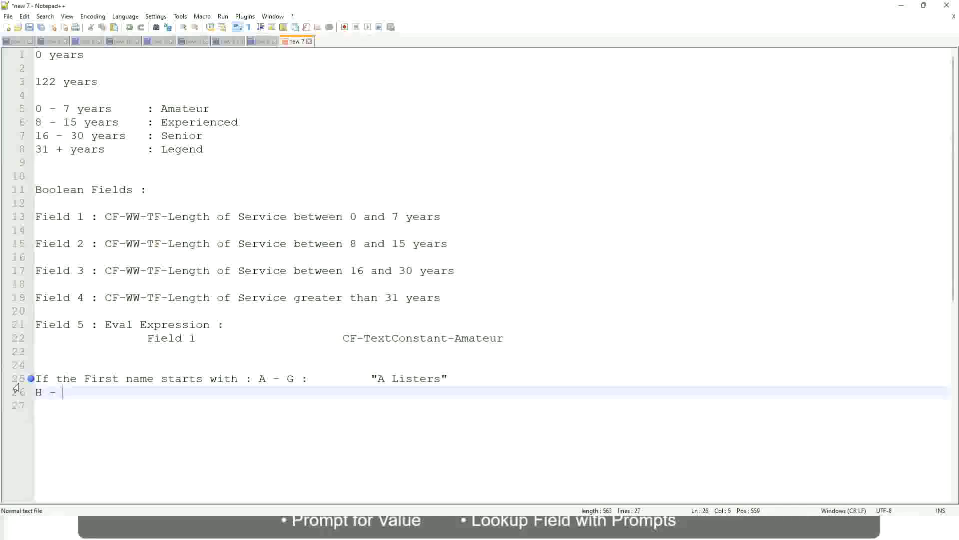
type("P")
key("Tab")
key("Tab")
key("Tab")
key("Tab")
key("Tab")
key("Tab")
key("Tab")
key("Tab")
key("Tab")
type(":")
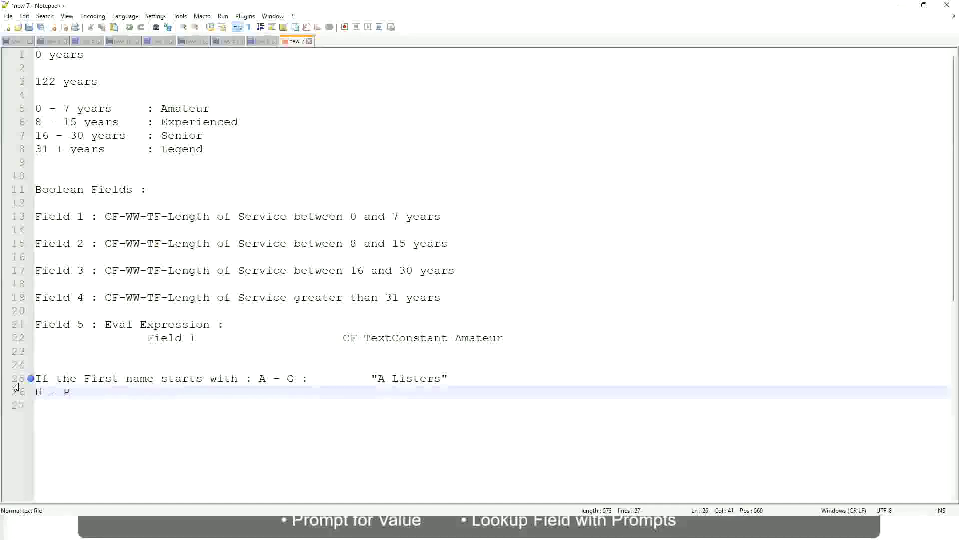
key("Tab")
key("Tab")
type("\"His Maje")
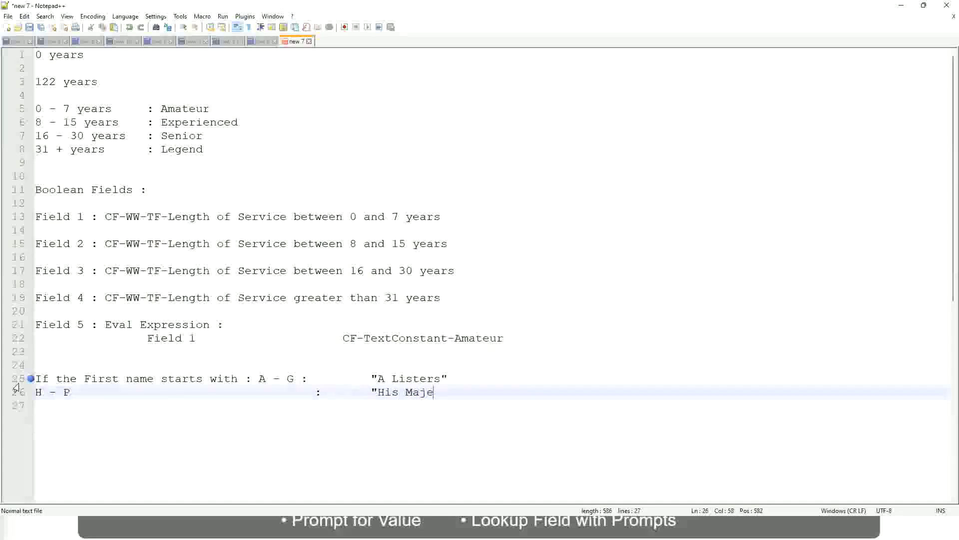
type("sty\"\"")
key("BackSpace")
Add a line for the range L - Z with the label "Lords", aligned under the H - P entry
key("Return")
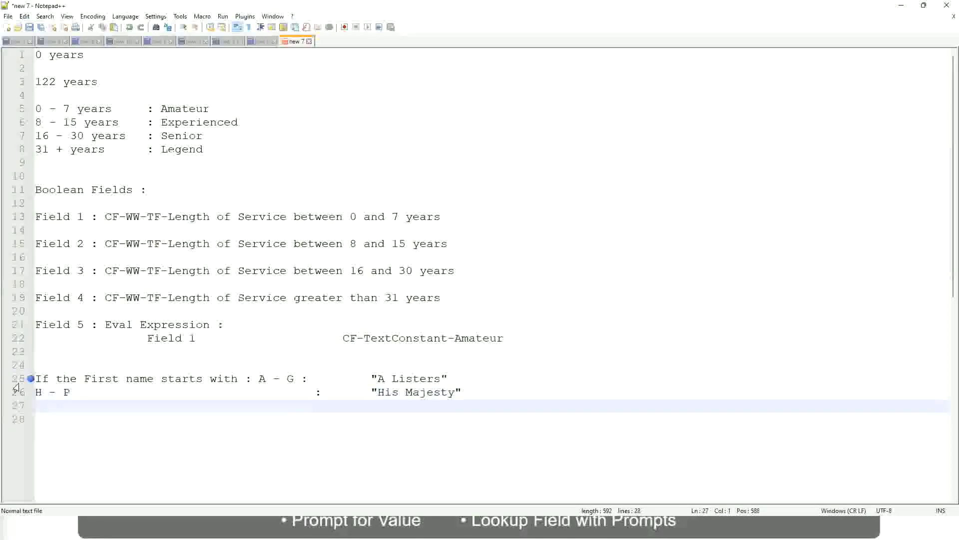
type("L - Z")
key("Tab")
key("Tab")
key("Tab")
key("Tab")
key("Tab")
key("Tab")
type("\"Lords")
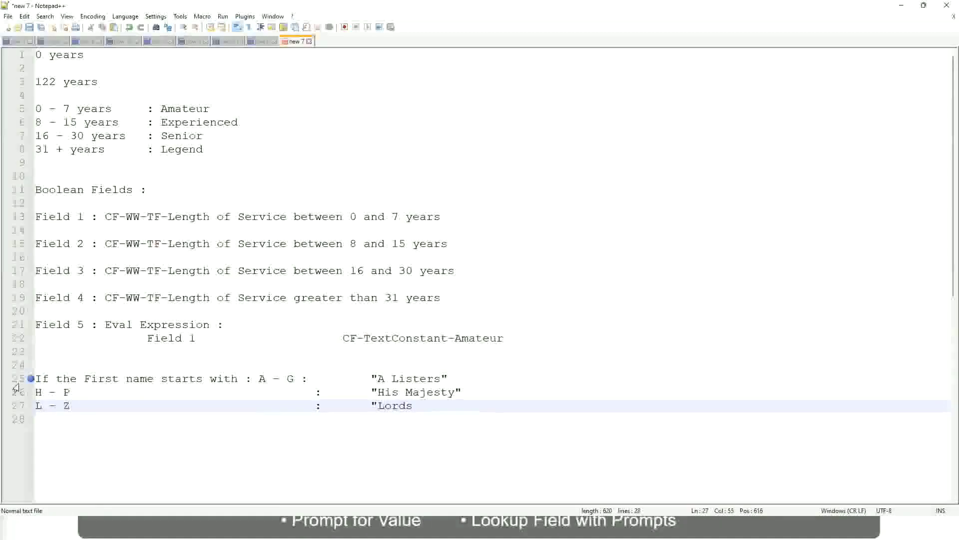
type("\"\"")
key("BackSpace")
left_click(428, 405)
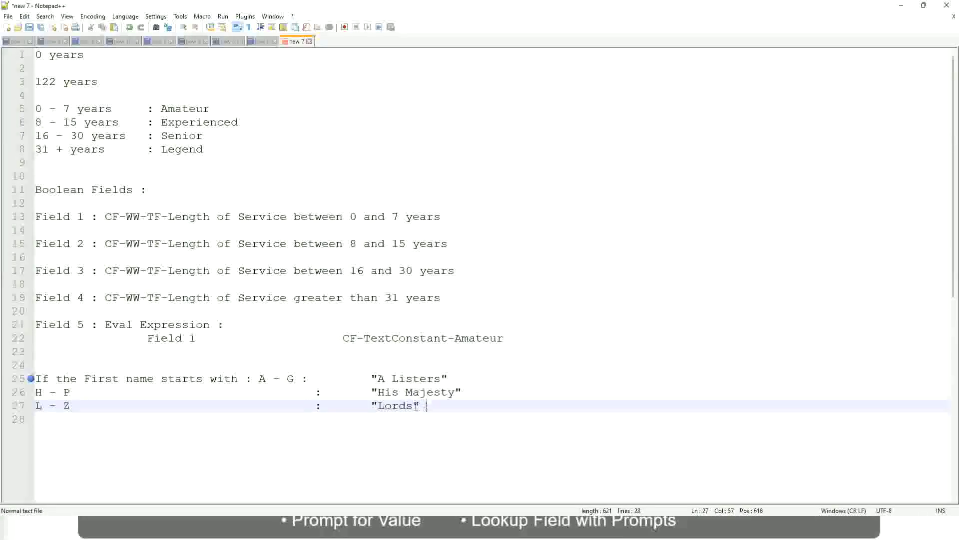
left_click_drag(428, 406, 458, 377)
left_click(413, 380)
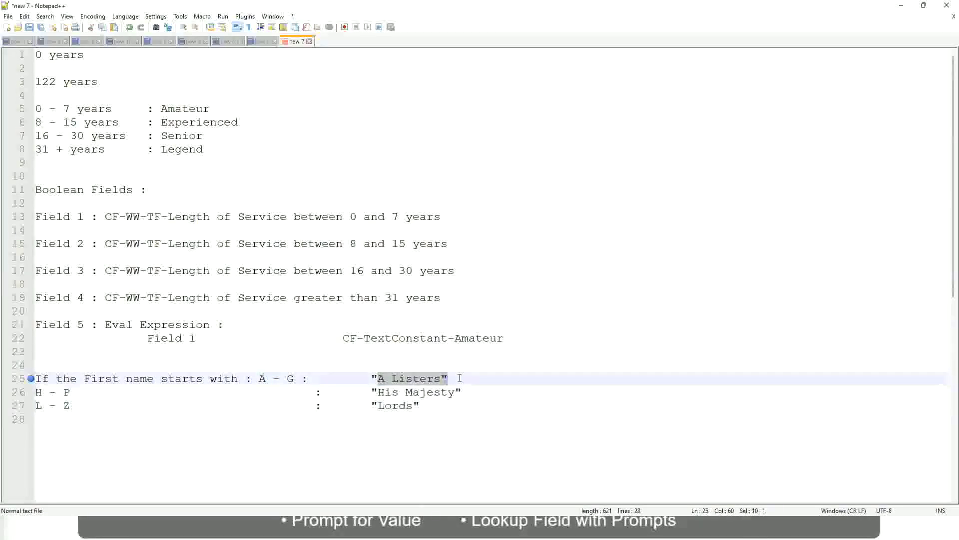
left_click(433, 393)
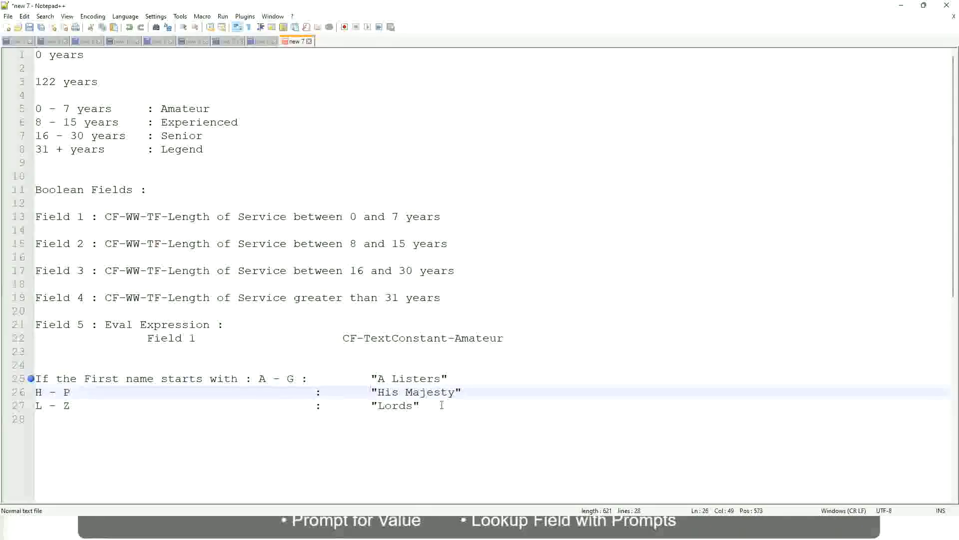
Replace the three first-name rule lines with a single line reading "If Prior Experience"
left_click_drag(439, 405, 28, 379)
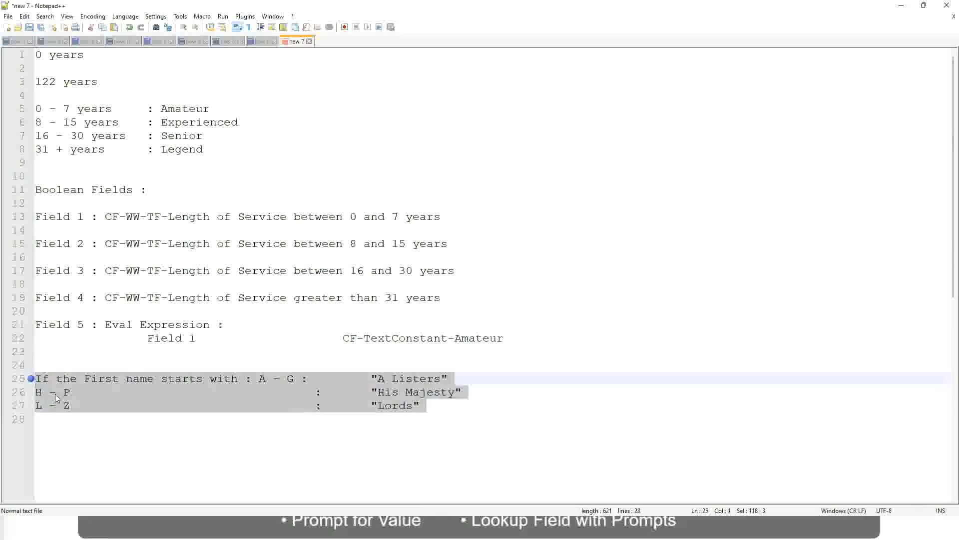
type("If ")
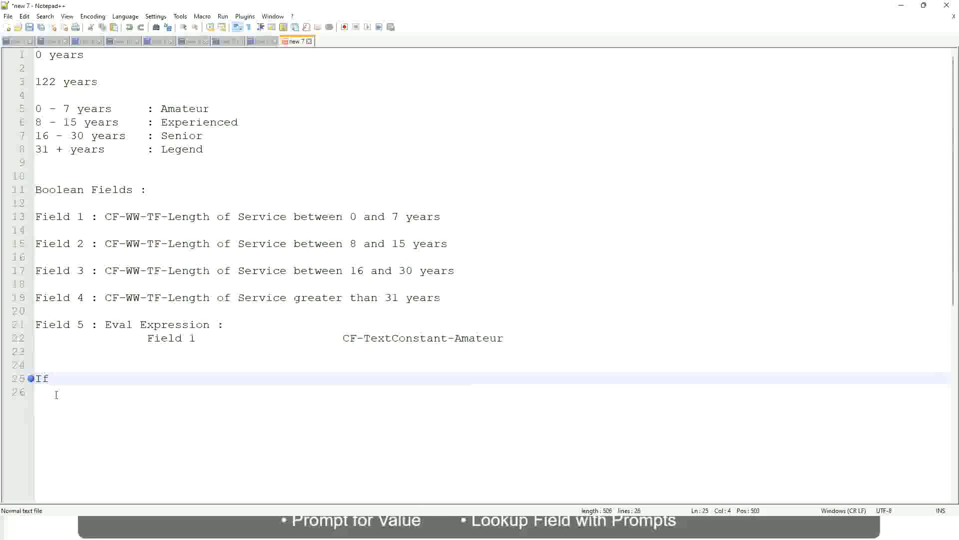
type("Prior Ex")
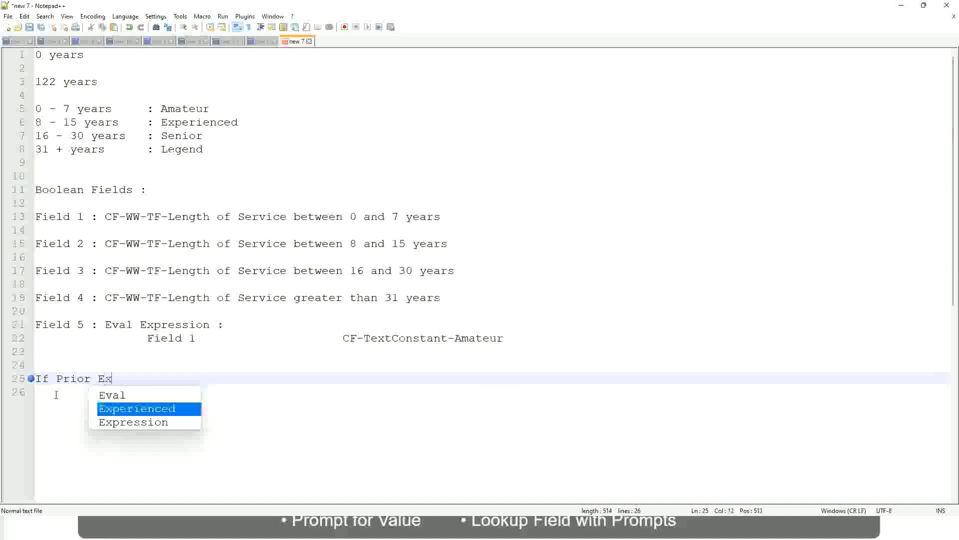
type("perience")
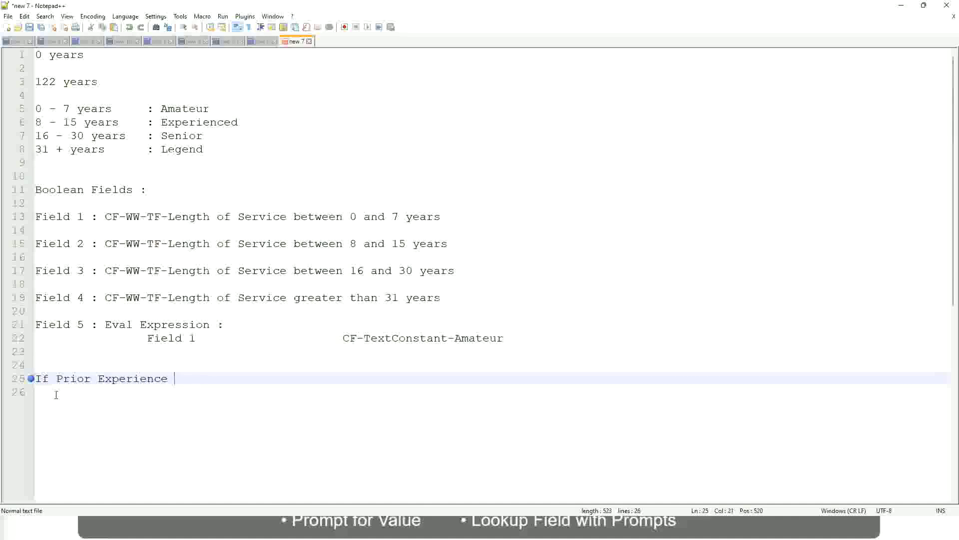
Reword the condition on line 25 to "If Job Profile is : Manager"
key("BackSpace")
key("BackSpace")
key("BackSpace")
key("BackSpace")
key("BackSpace")
key("BackSpace")
key("BackSpace")
key("BackSpace")
key("BackSpace")
key("BackSpace")
key("BackSpace")
key("BackSpace")
key("BackSpace")
key("BackSpace")
key("BackSpace")
key("BackSpace")
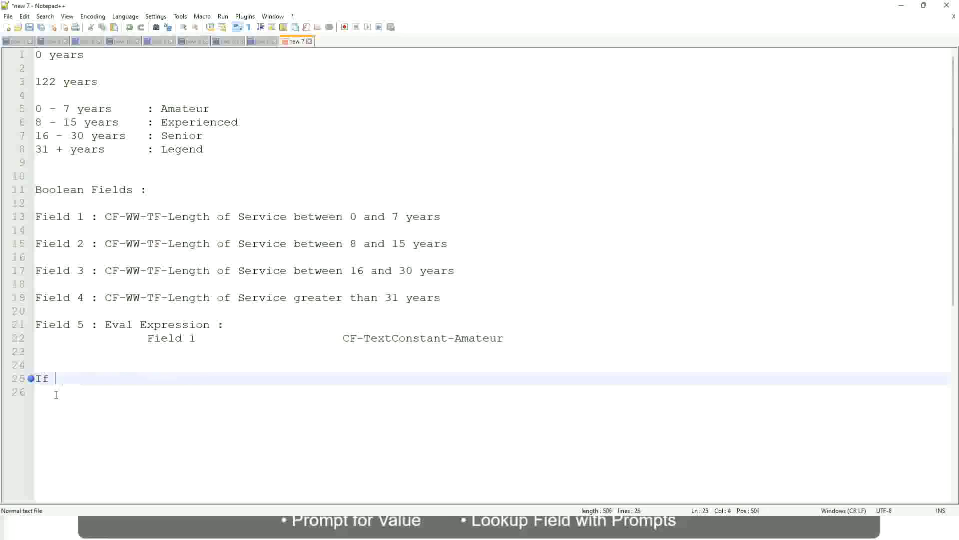
type("Job Prof")
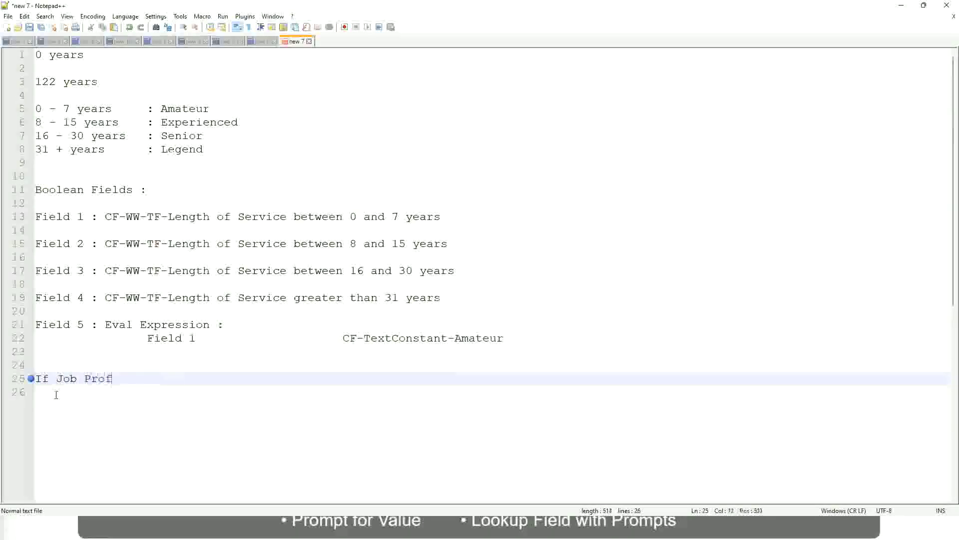
type("ile is : Manager")
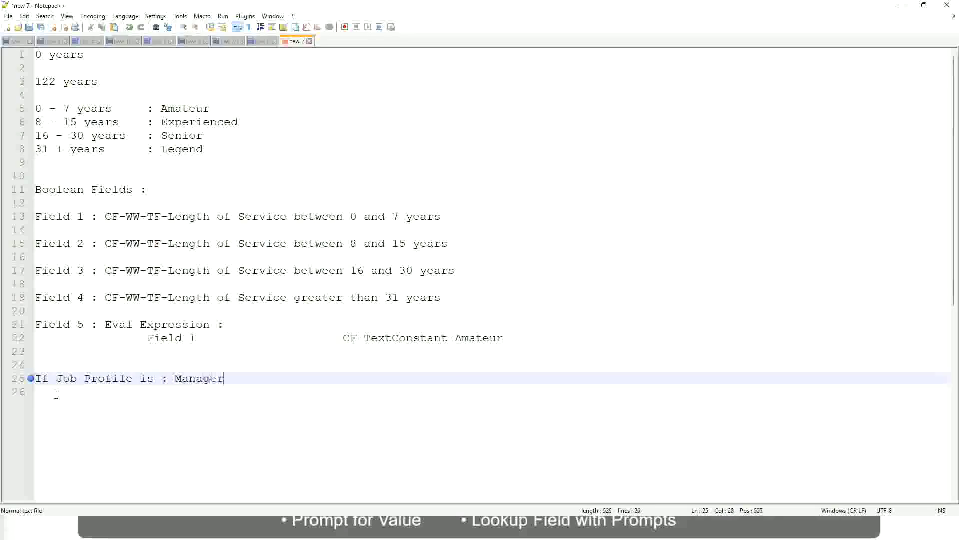
Reword the condition on line 25 to "If Management Level is Manager or Above"
key("BackSpace")
key("BackSpace")
key("BackSpace")
key("BackSpace")
key("BackSpace")
key("BackSpace")
key("BackSpace")
key("BackSpace")
key("BackSpace")
key("BackSpace")
key("BackSpace")
key("BackSpace")
key("BackSpace")
key("BackSpace")
key("BackSpace")
key("BackSpace")
key("BackSpace")
key("BackSpace")
key("BackSpace")
key("BackSpace")
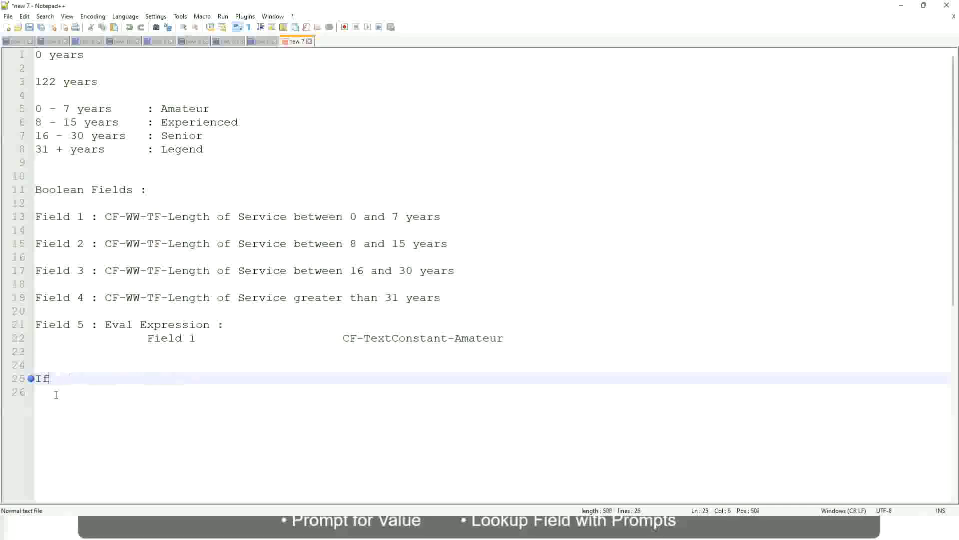
type("Management ")
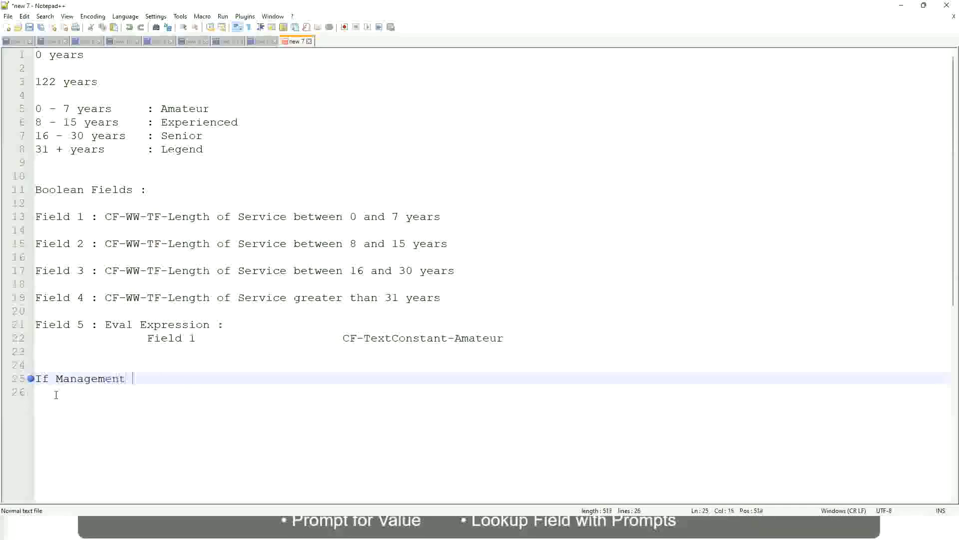
type("Level is Manager or A")
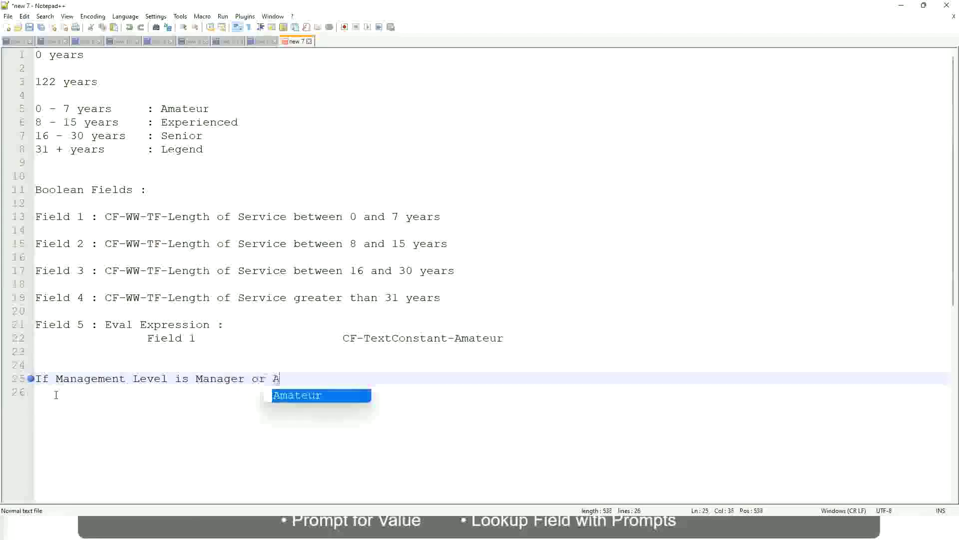
type("bove")
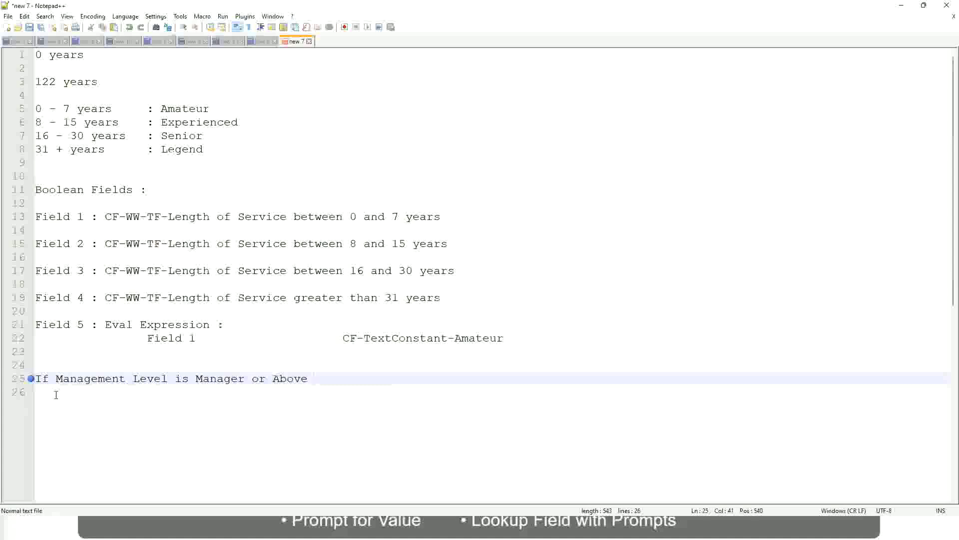
Add the outcome "Proposed Allowance Plan : Car Allowance" after the condition on line 25, spaced well apart from it
key("Tab")
key("Tab")
key("Tab")
key("Tab")
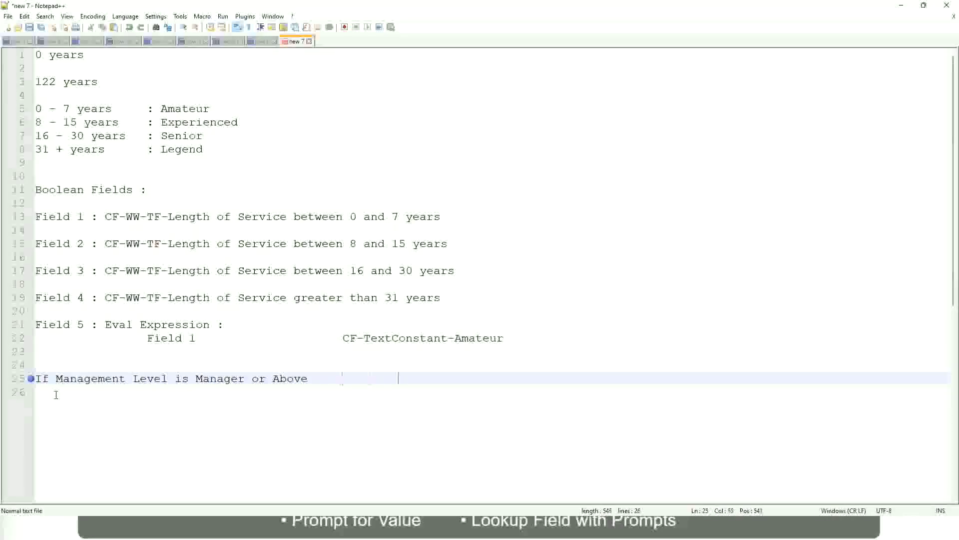
key("Tab")
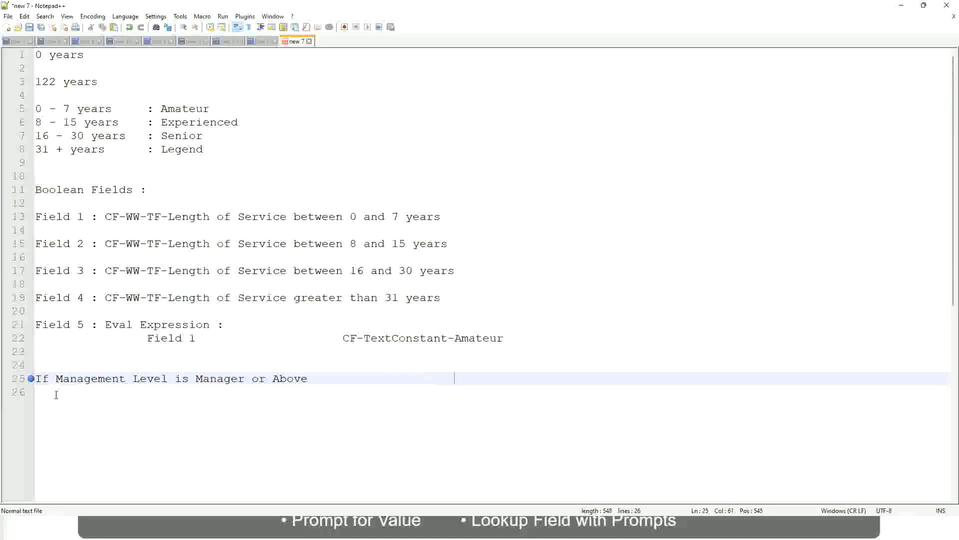
type("Proposed")
type("Allowance ")
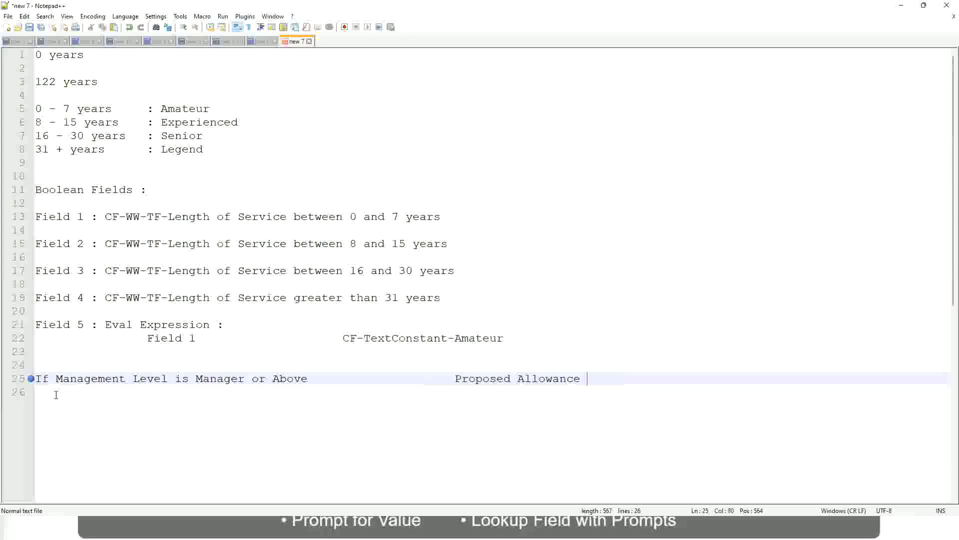
type("Plan")
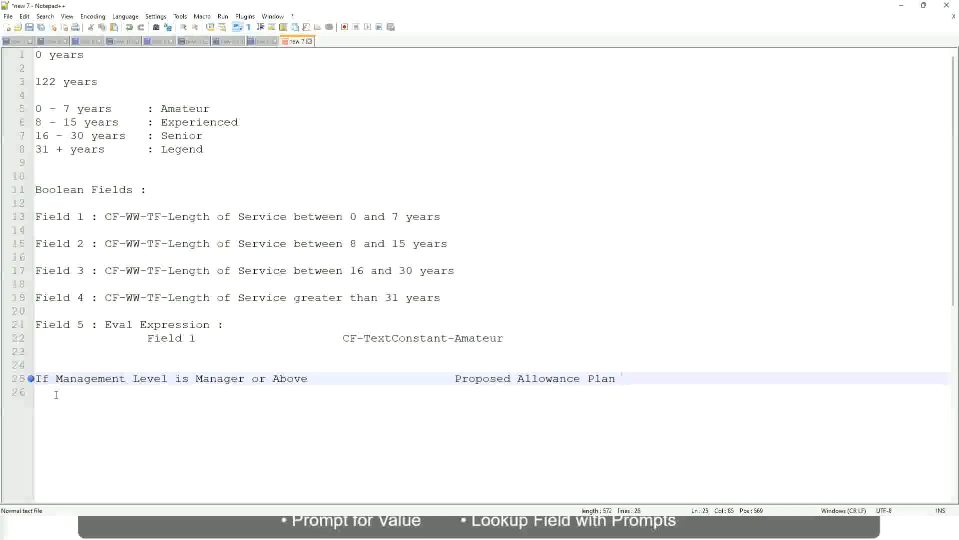
type(":")
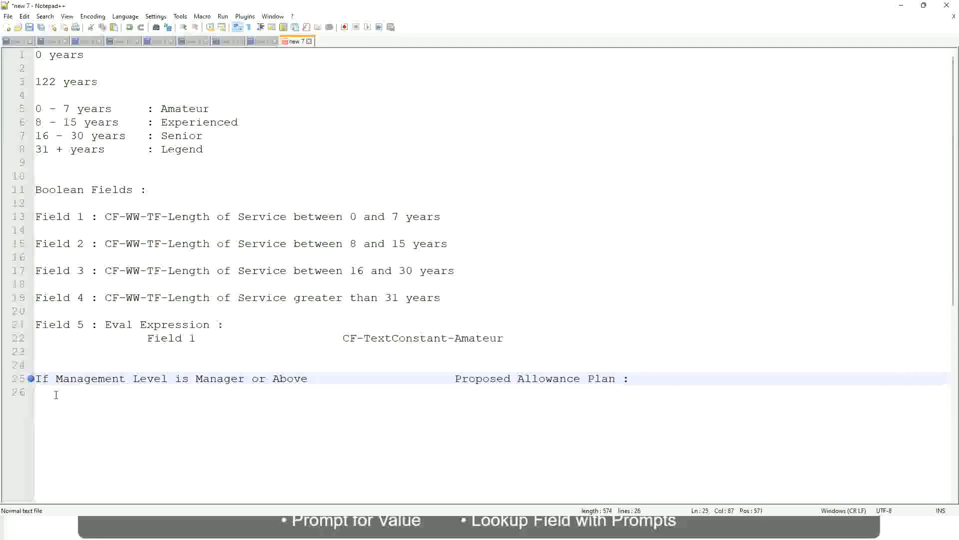
type(" Car Allowanc")
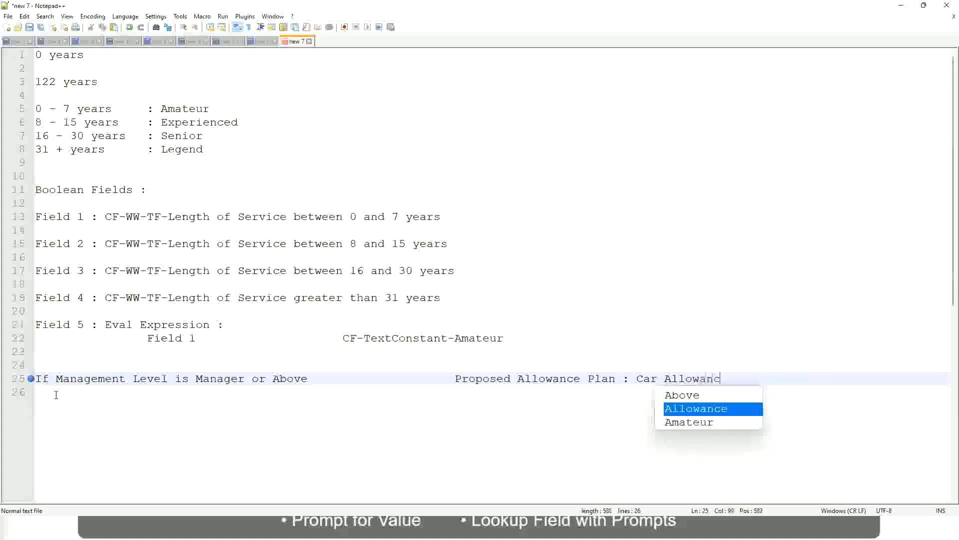
type("e")
Start a second condition on line 26 reading "If Management Level is"
key("Return")
type("I")
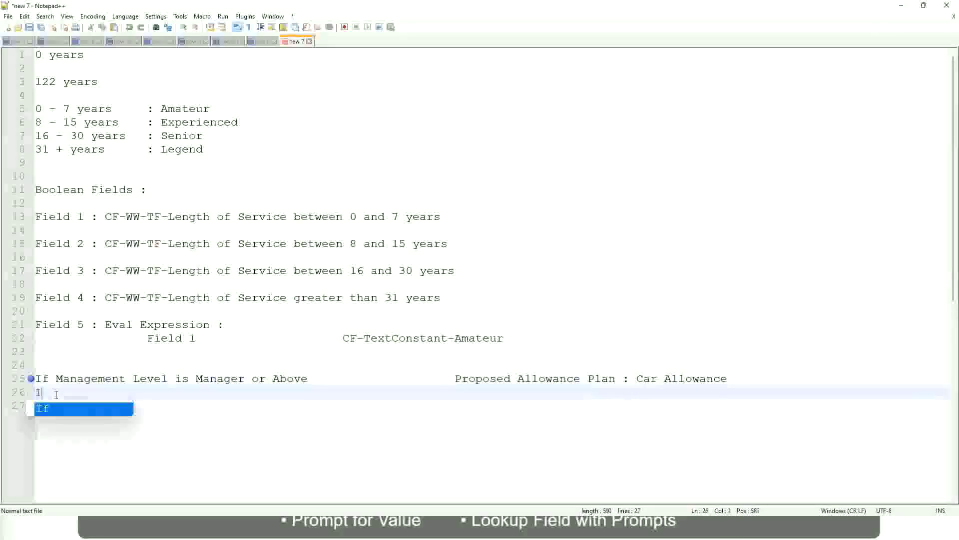
type("f Management L")
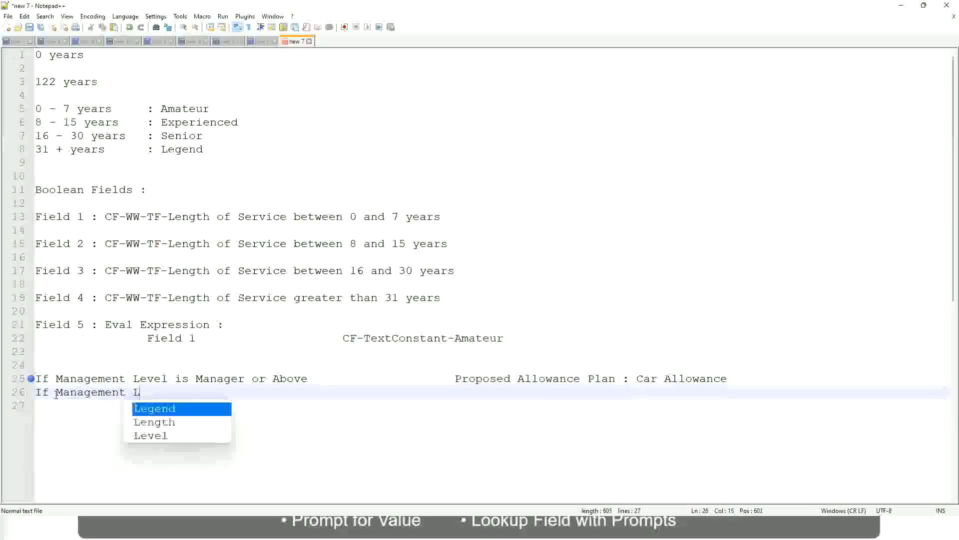
type("evel is")
Remove "or Above" from the Manager condition on line 25
key("Up")
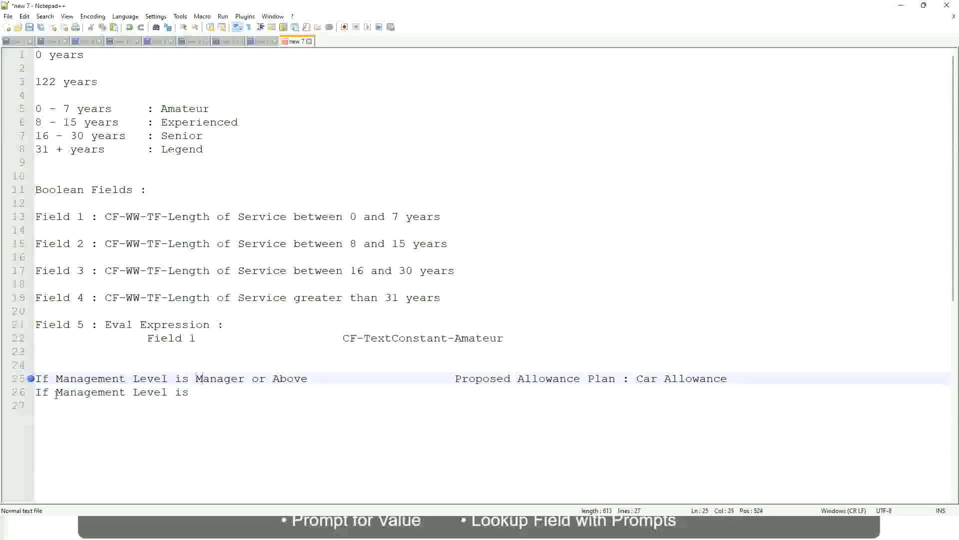
key("Right")
key("Right")
key("Right")
key("Right")
key("Right")
key("Right")
key("Right")
key("shift+Right")
key("shift+Right")
key("shift+Right")
key("shift+Right")
key("shift+Right")
key("shift+Right")
key("shift+Right")
key("shift+Right")
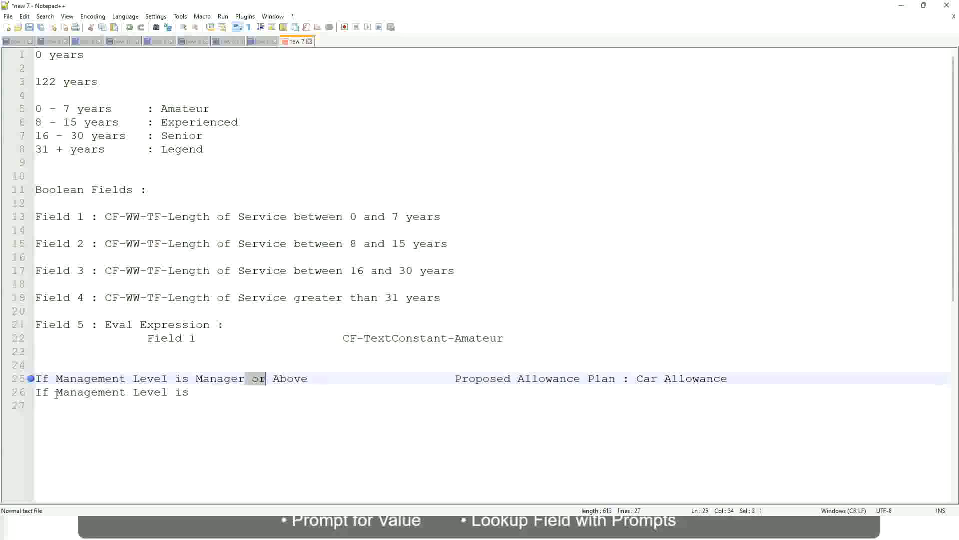
key("shift+Right")
key("Delete")
Complete the line 26 condition with "Director" and give it the outcome "Executive Allowance", aligned under the outcome above
key("Down")
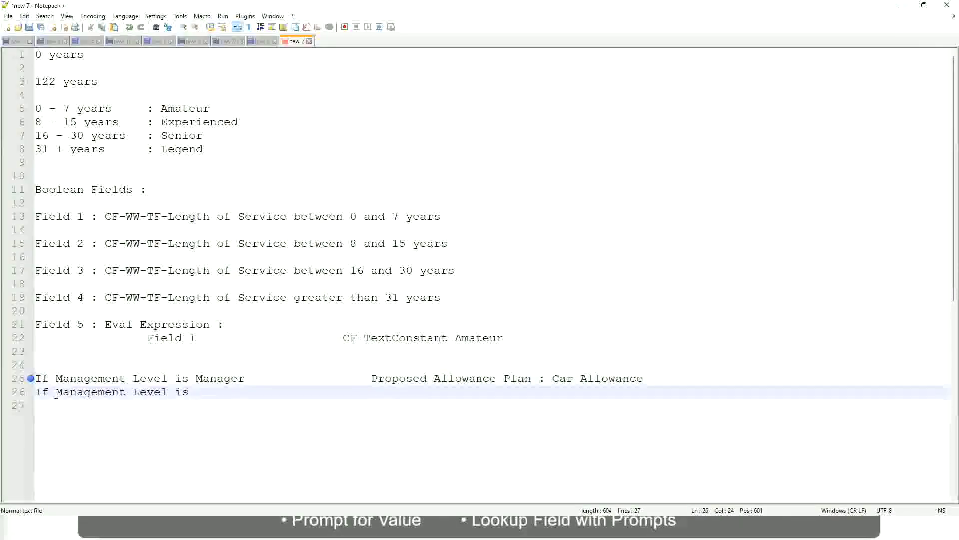
type("Director")
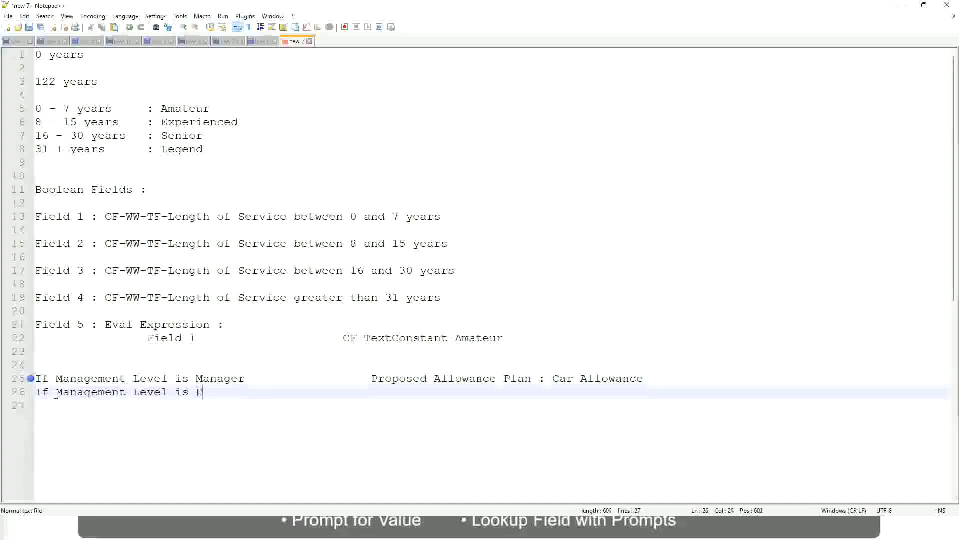
key("Tab")
key("Tab")
key("Tab")
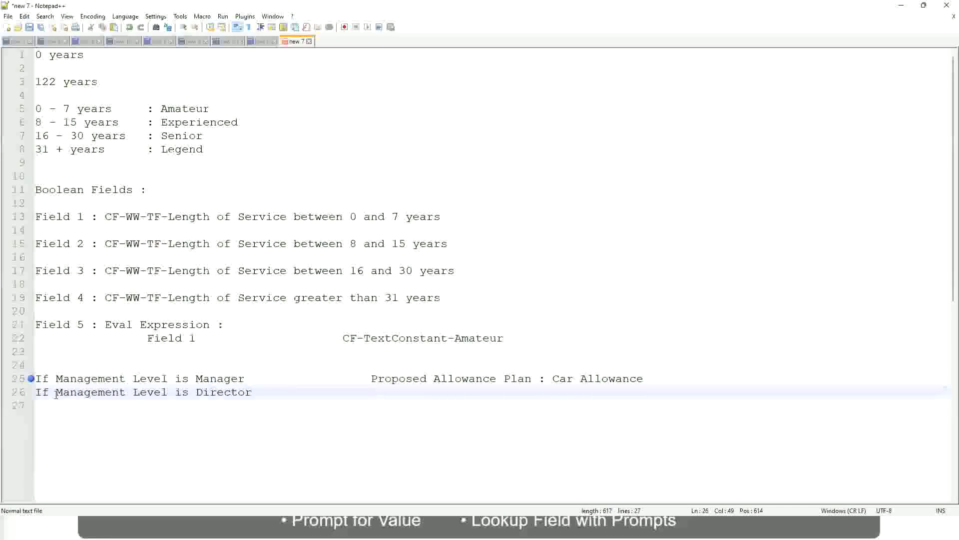
type("Executive Allo")
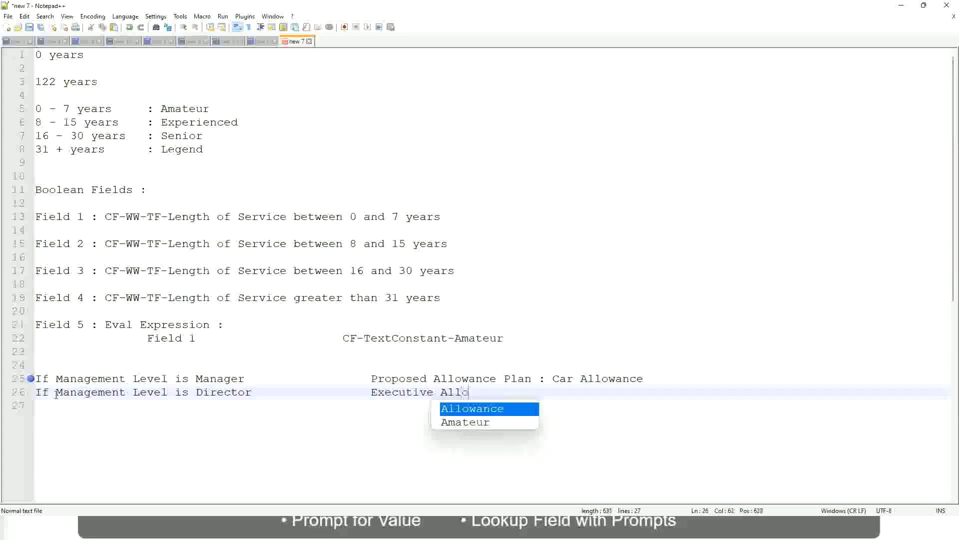
key("Return")
Add a third condition on line 27 reading "If Management Level is CEO"
key("Return")
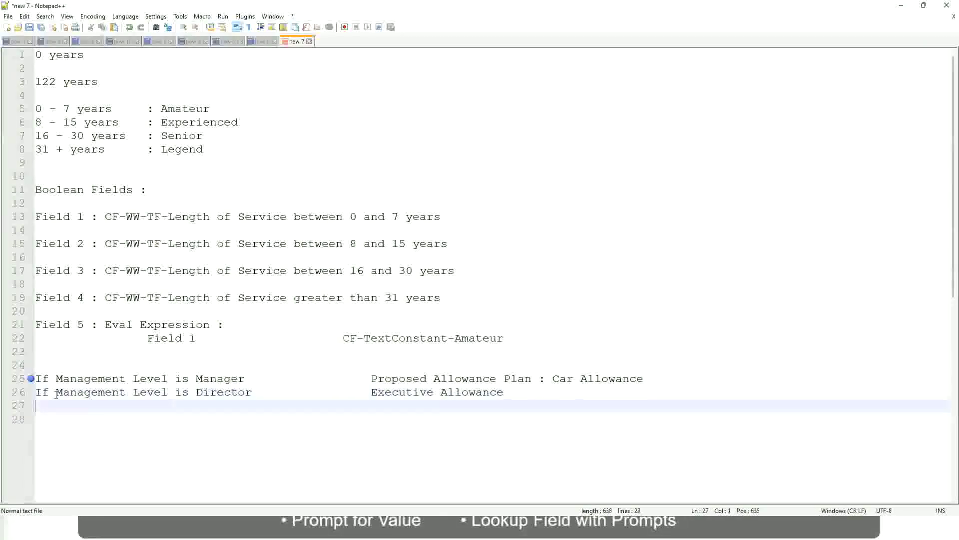
type("If Mana")
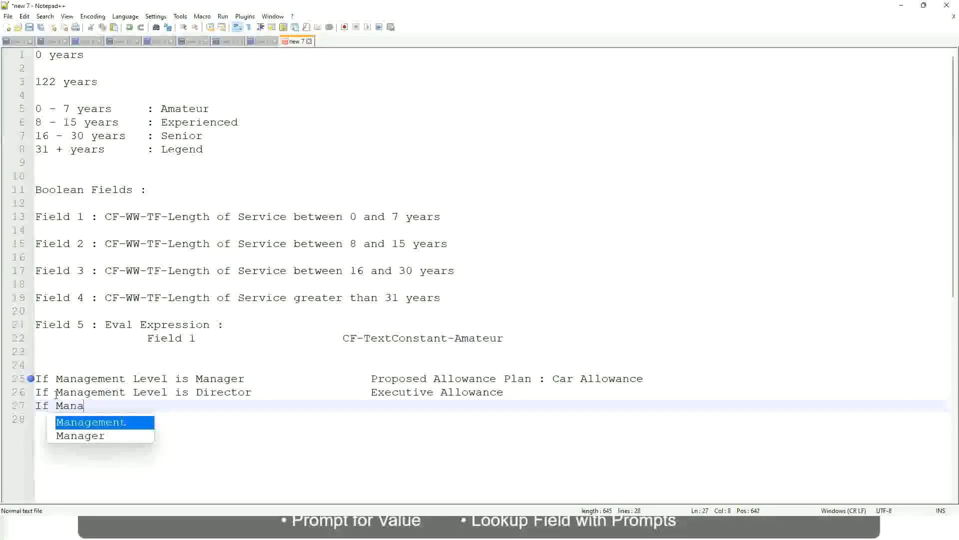
key("Return")
type("is")
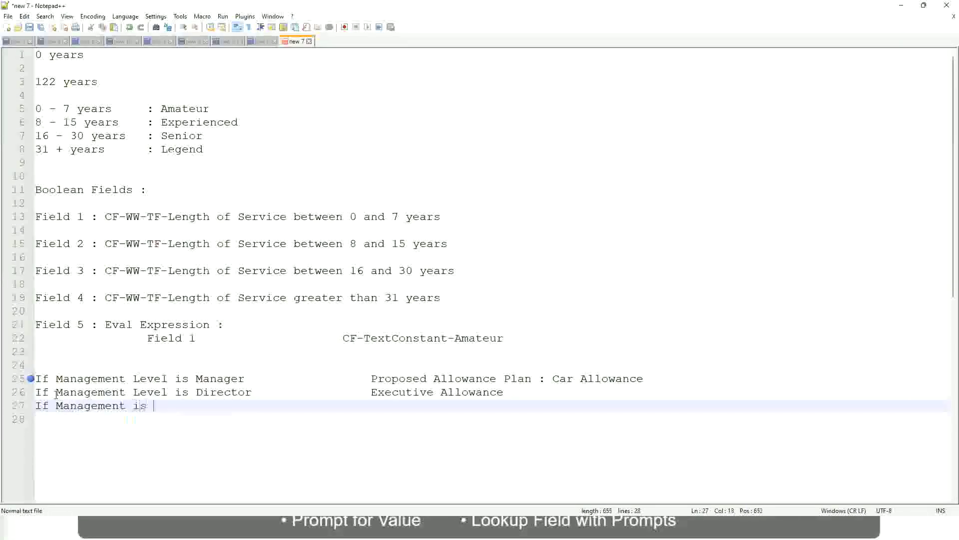
key("BackSpace")
key("BackSpace")
type("le")
key("BackSpace")
key("BackSpace")
type("Le")
key("Down")
key("Down")
key("Return")
type("is CE")
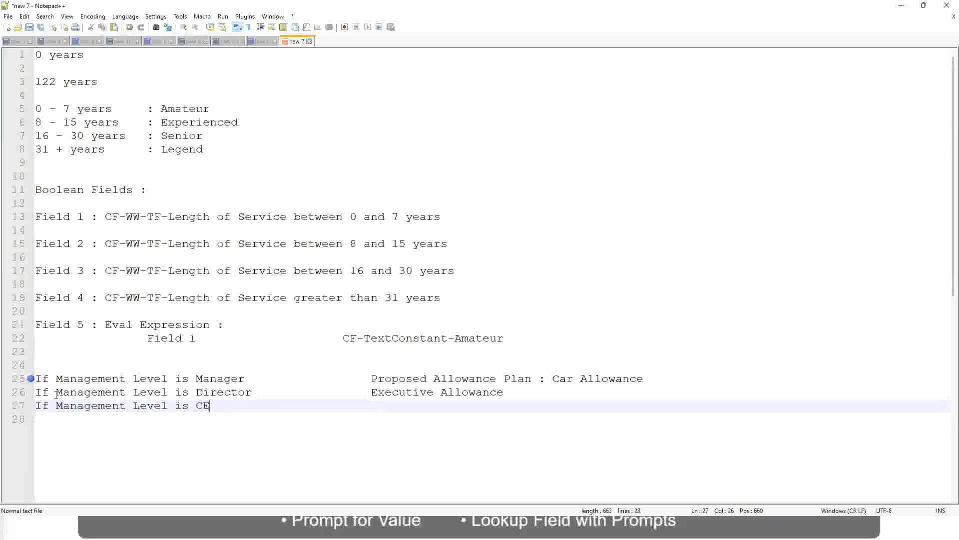
type("O")
Give the CEO condition the outcome "CEO Allowance", aligned under the Director line's outcome
key("Tab")
key("Tab")
key("Tab")
key("Tab")
type("CEO Allowance")
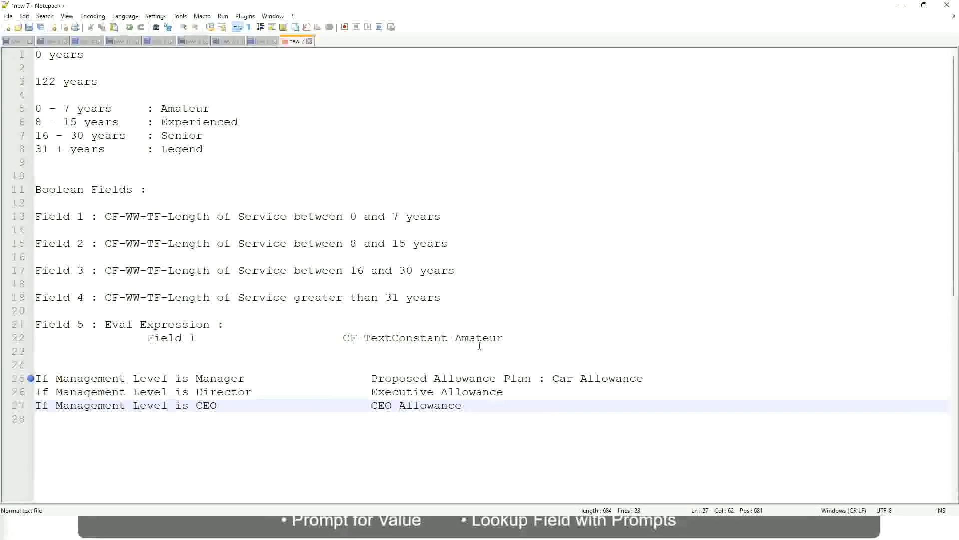
left_click(553, 378)
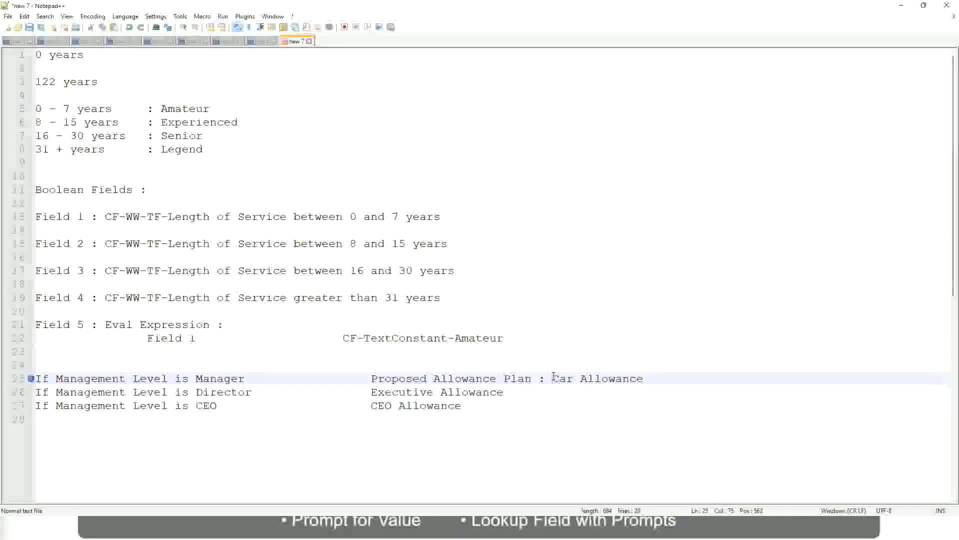
left_click_drag(553, 379, 645, 375)
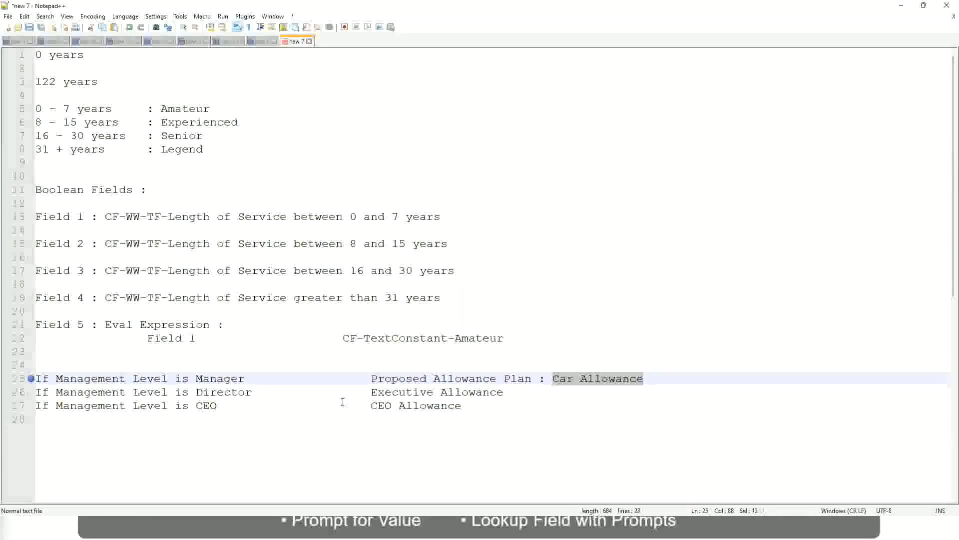
left_click(448, 379)
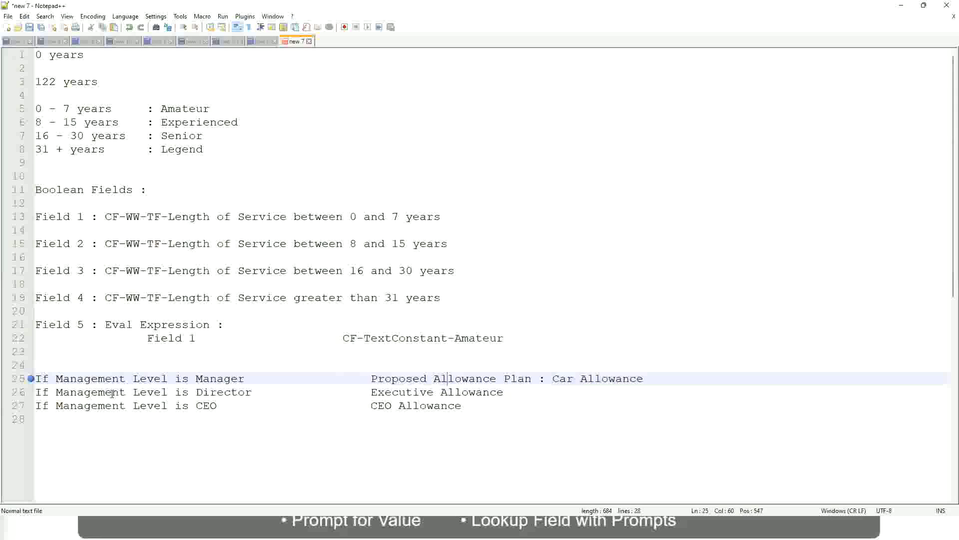
Replace the whole outcome on the Manager line with "First Line Manager"
left_click(196, 379)
left_click_drag(372, 378, 658, 375)
type("Managers")
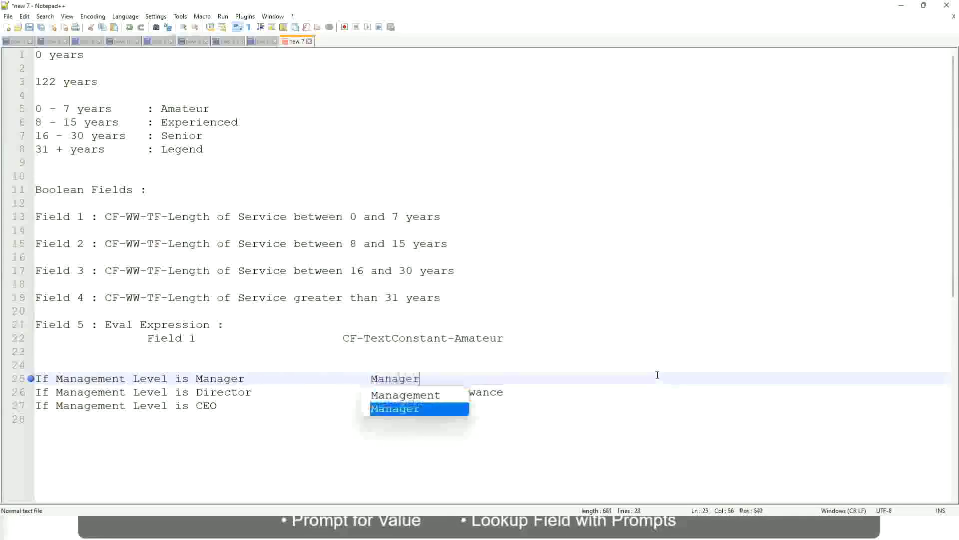
key("BackSpace")
key("BackSpace")
key("BackSpace")
key("BackSpace")
key("BackSpace")
key("BackSpace")
key("BackSpace")
key("BackSpace")
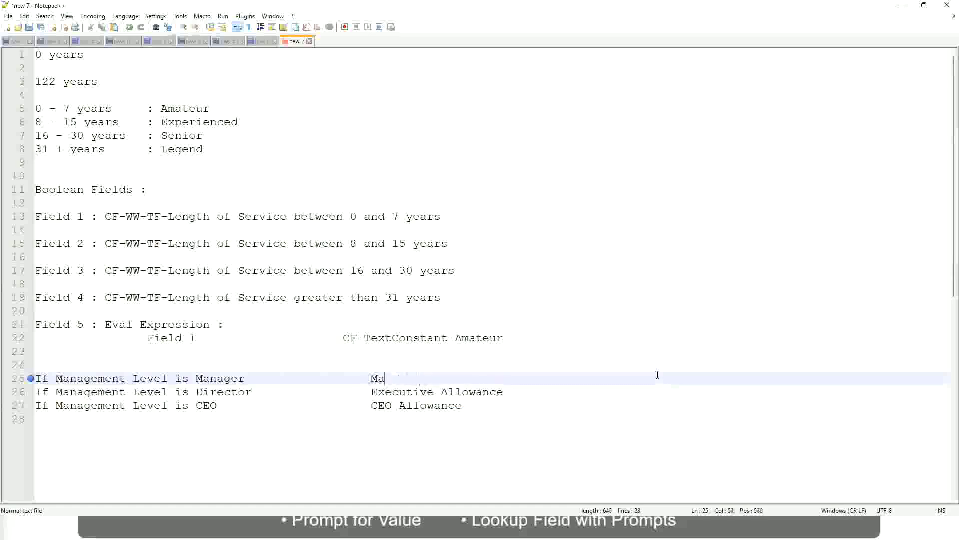
type("Eirst Line Mana")
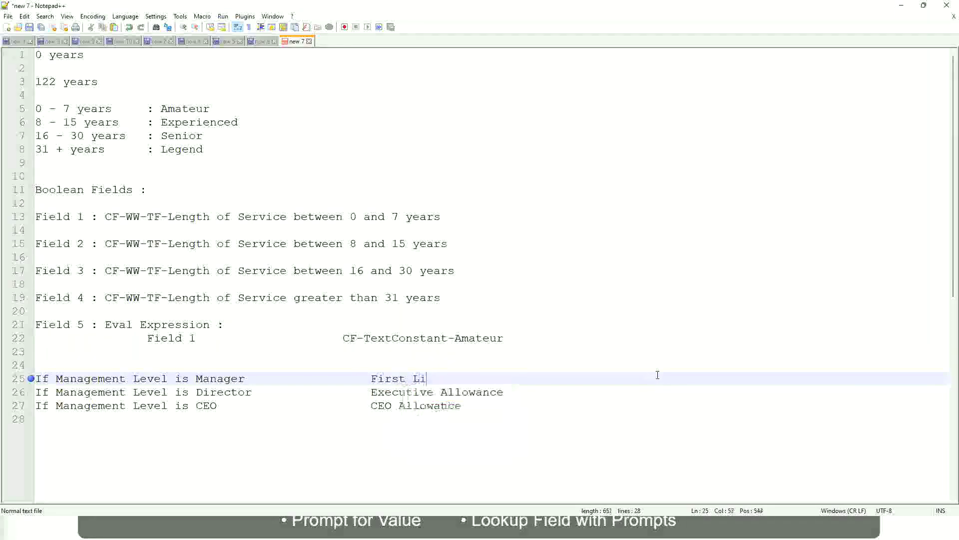
type("ger")
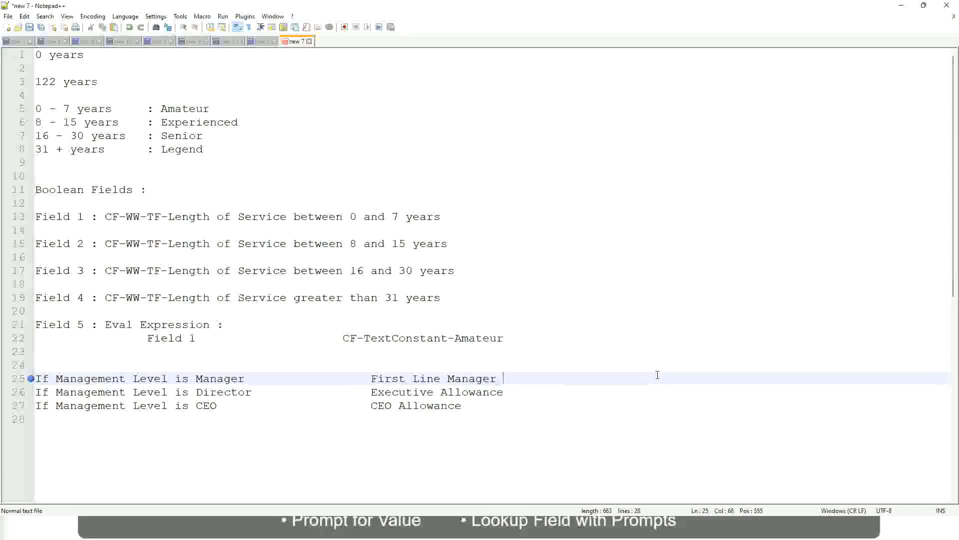
Insert "Name of the" in front of "First Line Manager" on line 25
key("Left")
key("Left")
key("Left")
key("Left")
key("Left")
key("Left")
key("Left")
key("Left")
key("Left")
key("Left")
key("Left")
key("Left")
key("Left")
key("Left")
key("Left")
key("Left")
key("Left")
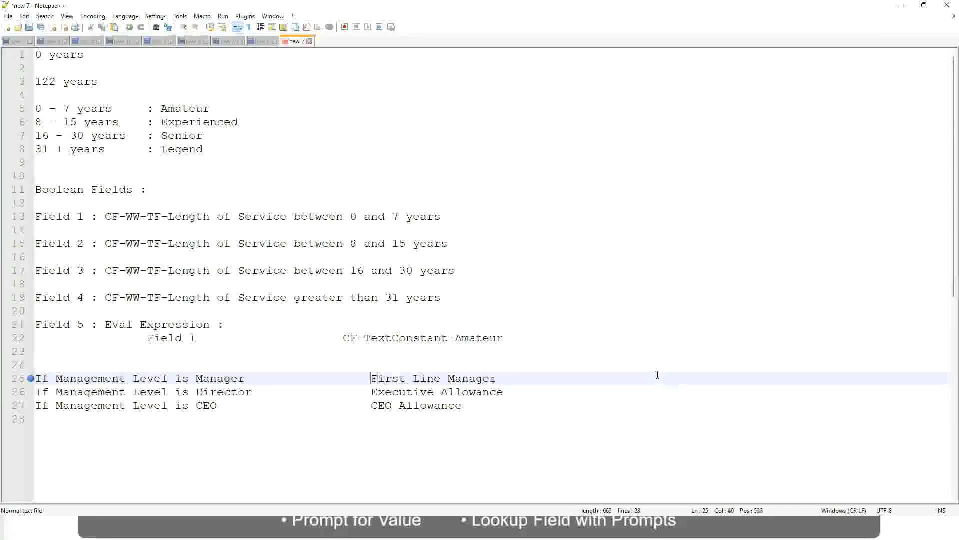
type("Name of the")
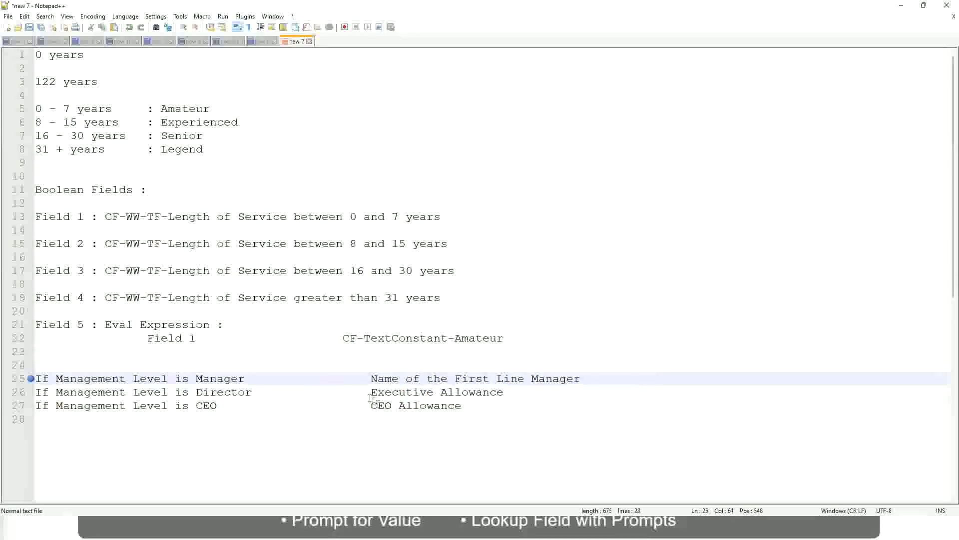
Replace the "Executive Allowance" outcome on the Director line with "Name of"
left_click_drag(371, 392, 508, 388)
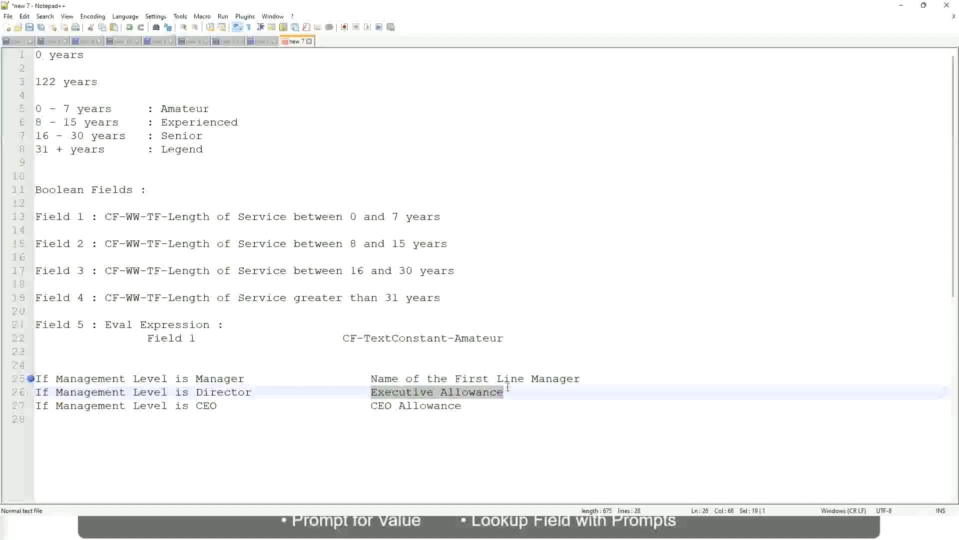
type("Name ")
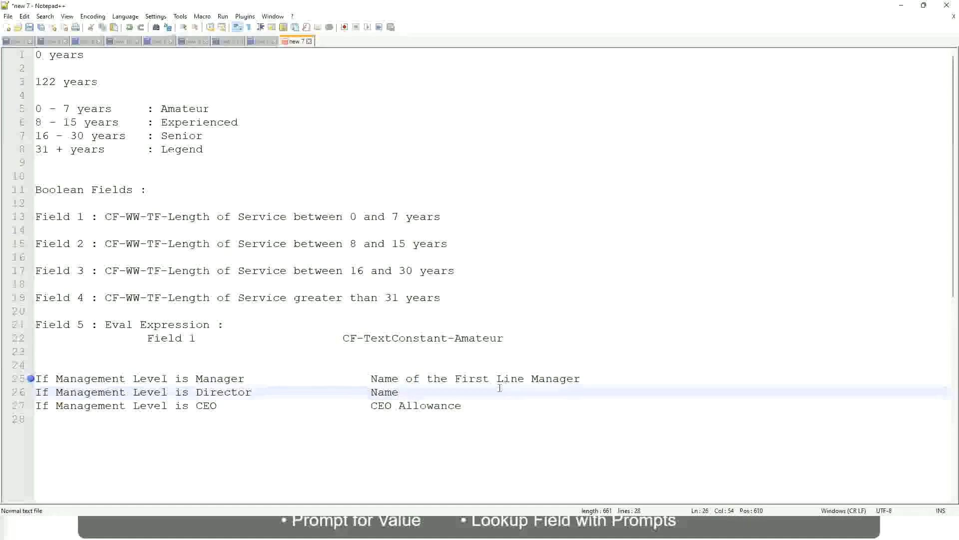
type("of ")
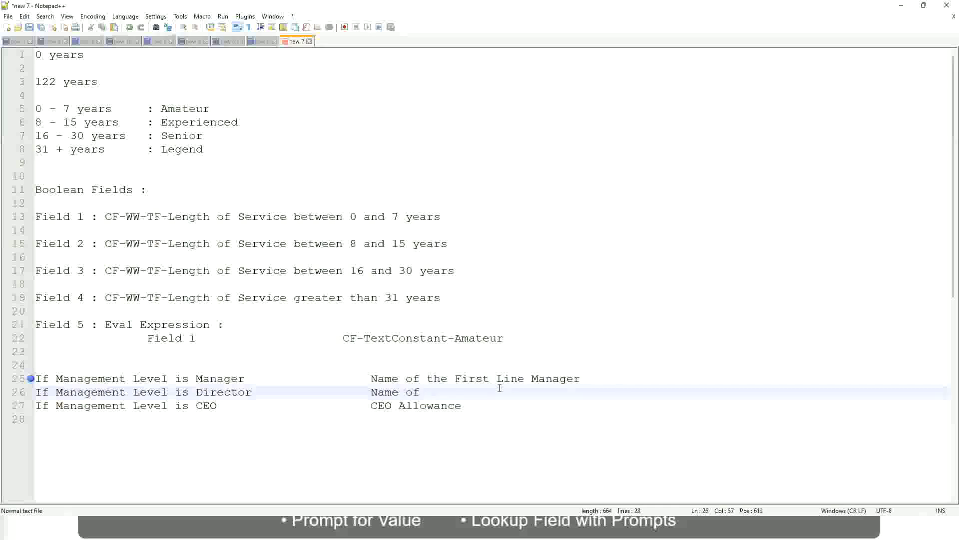
type("First")
key("BackSpace")
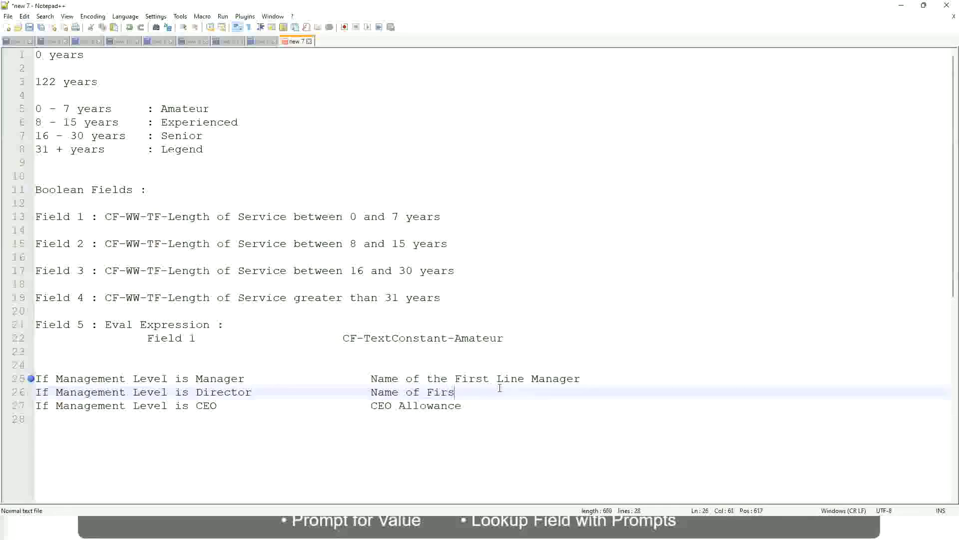
key("BackSpace")
key("BackSpace")
key("BackSpace")
key("BackSpace")
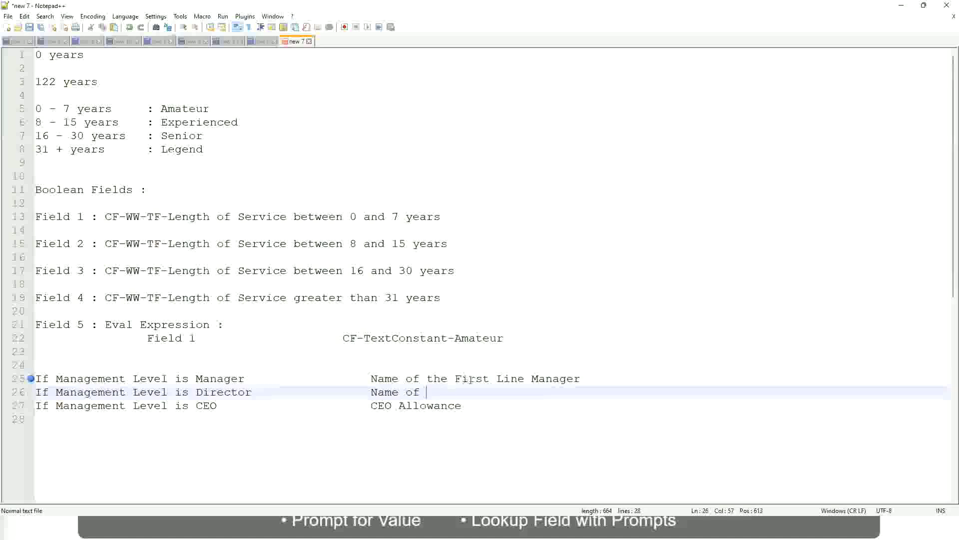
Change "First" to "Second" in the Manager line's outcome, keeping a single space before "Line Manager"
double_click(471, 379)
type("Second")
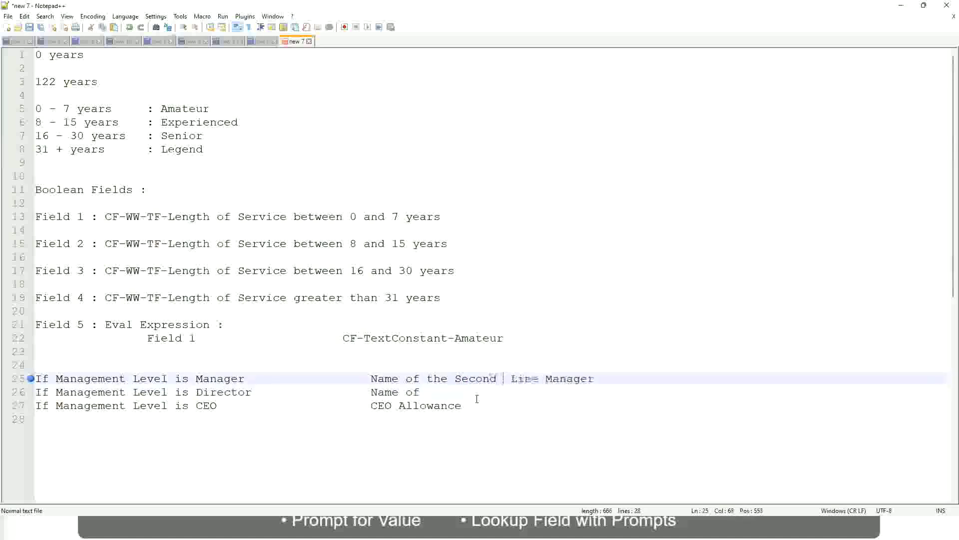
key("BackSpace")
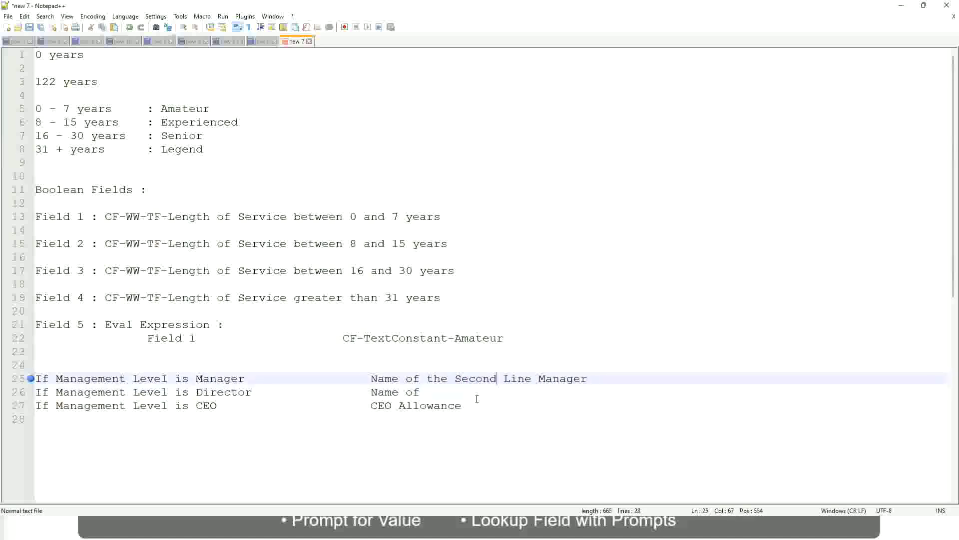
Complete the Director line's outcome as "Name of Manager" and replace the CEO line's outcome with "name of CEO/Himself/Herself"
left_click(435, 392)
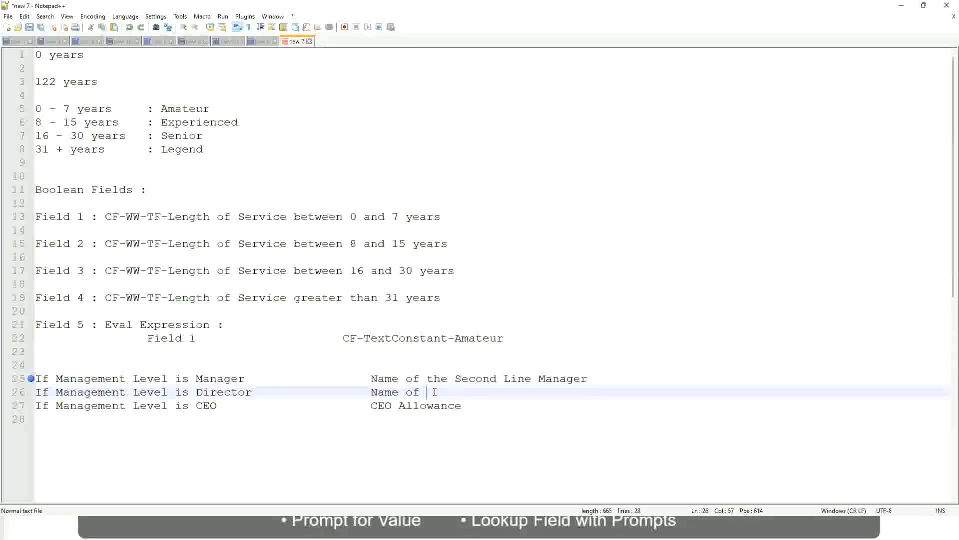
type("Manager")
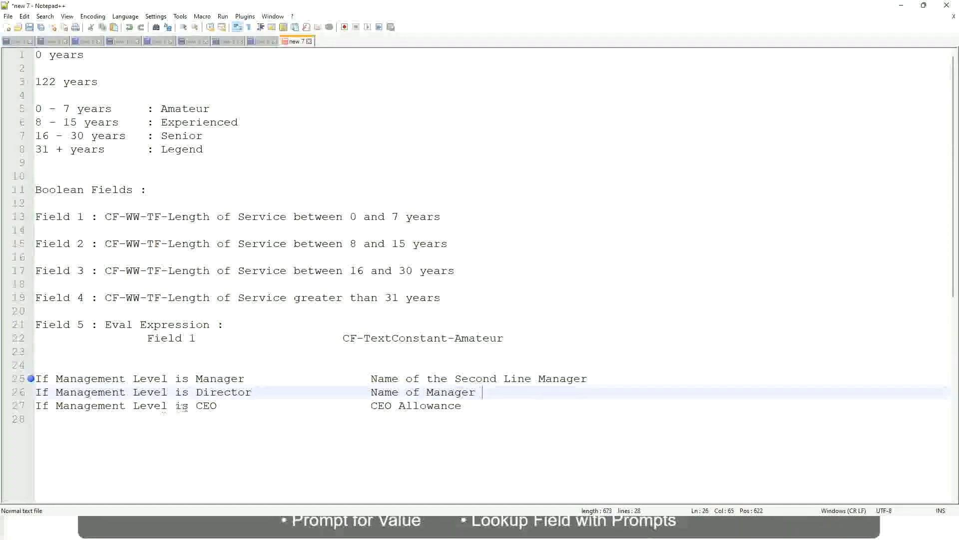
left_click(481, 402)
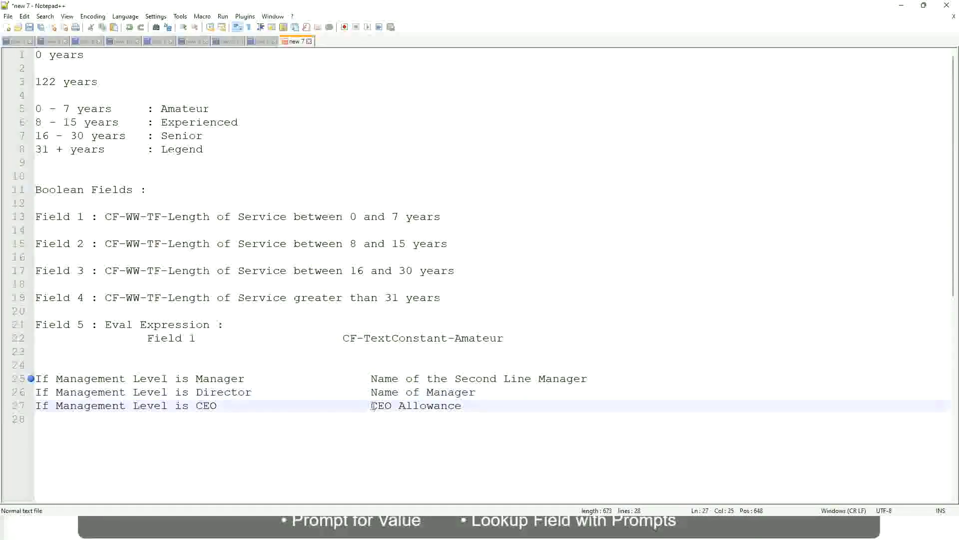
left_click_drag(371, 405, 474, 405)
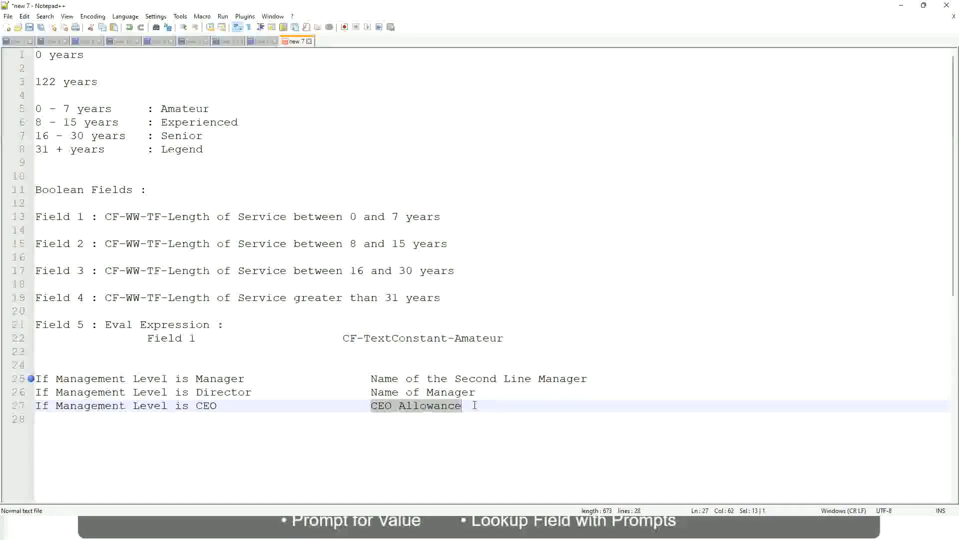
type("name of CEO")
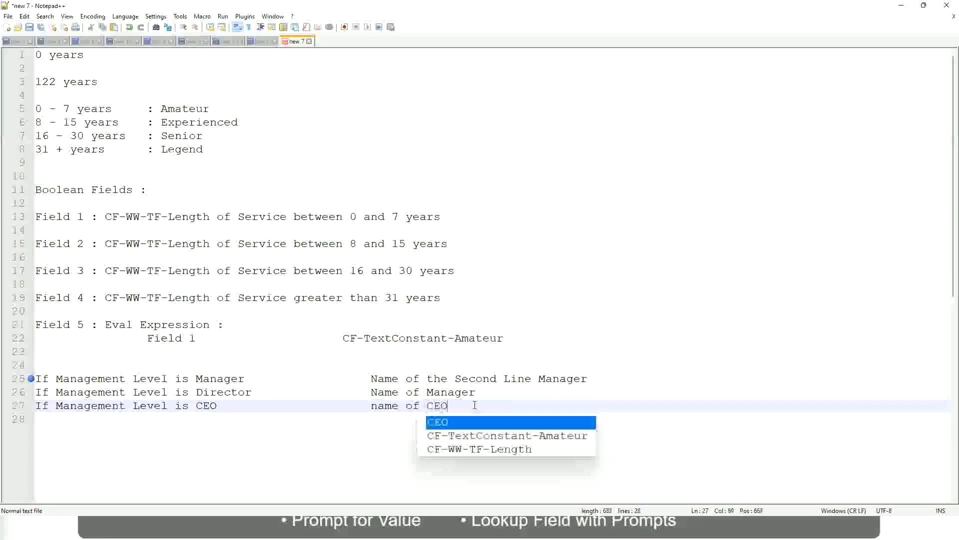
key("BackSpace")
type("/")
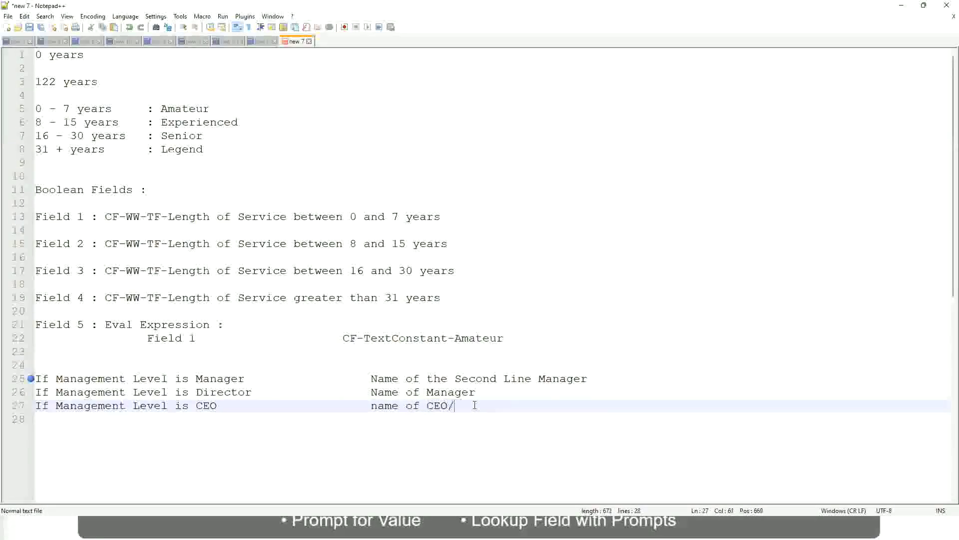
type("Himself/Herself")
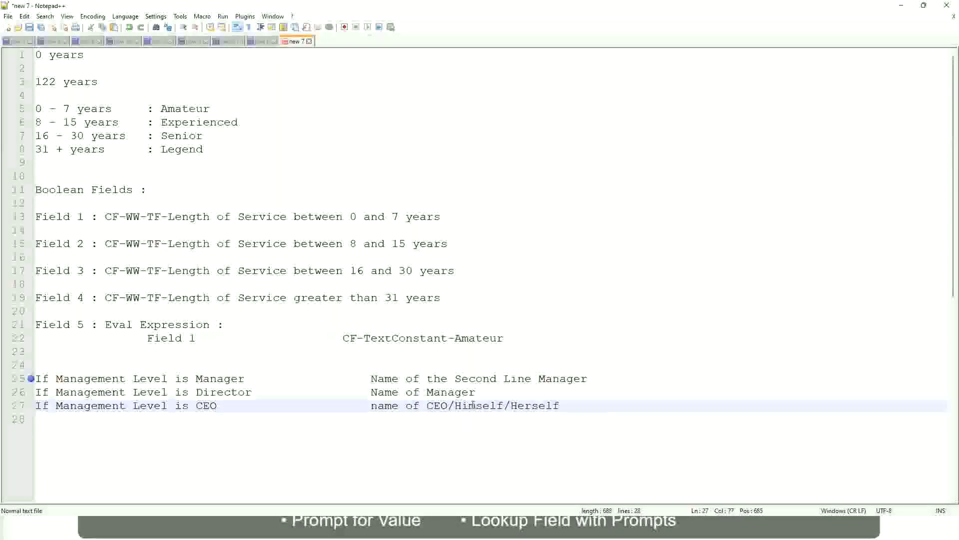
Review the Manager, Director and CEO rules on lines 25 to 27, matching each condition with its outcome
left_click(343, 405)
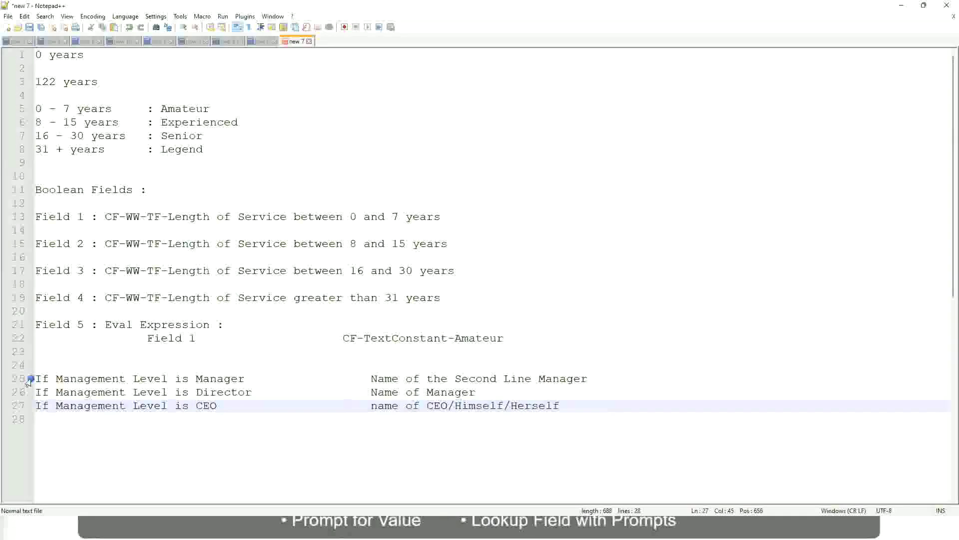
left_click(105, 380)
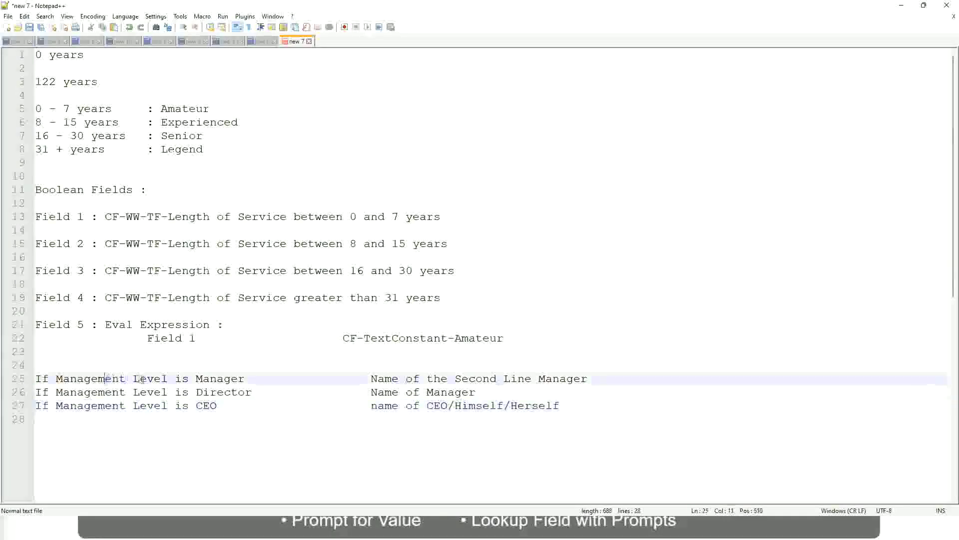
left_click(224, 380)
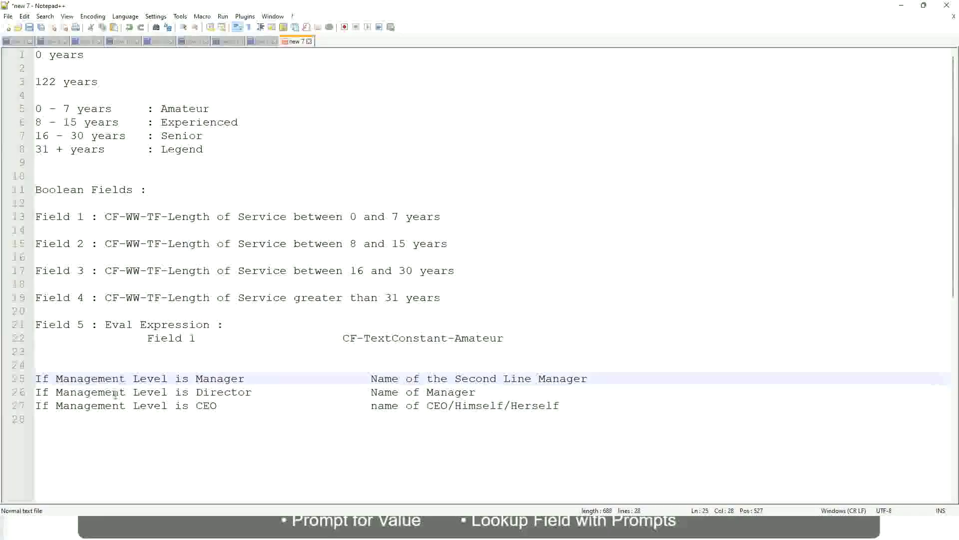
left_click(196, 392)
left_click(238, 392)
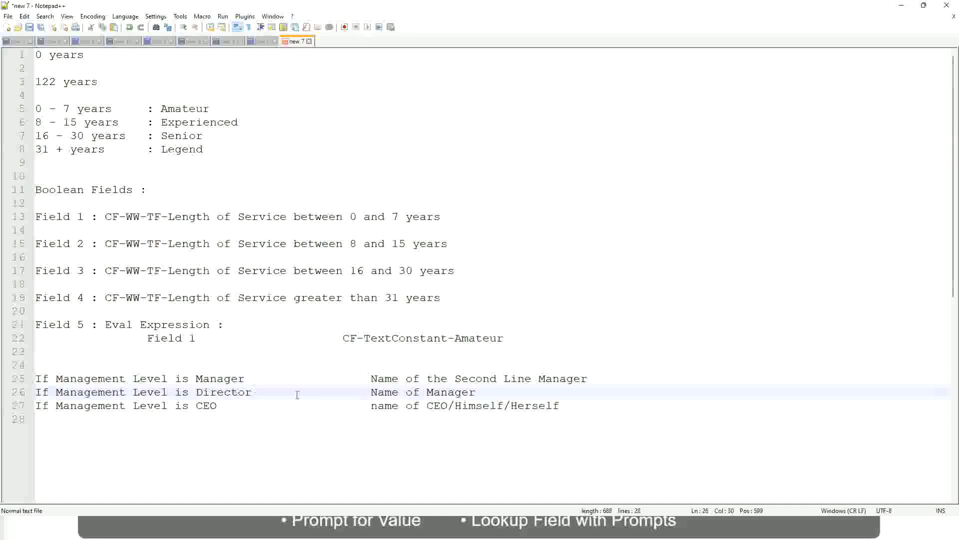
left_click(477, 392)
left_click(215, 393)
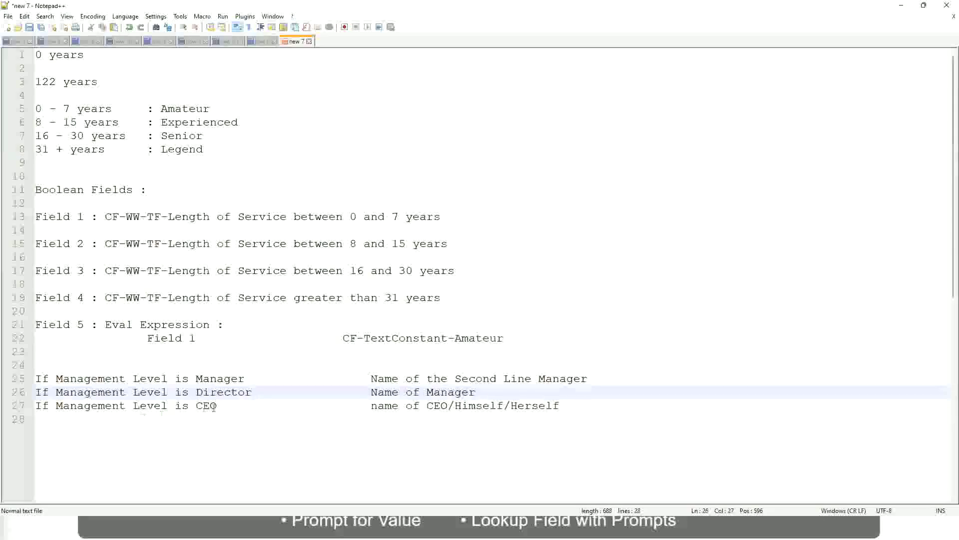
left_click(209, 406)
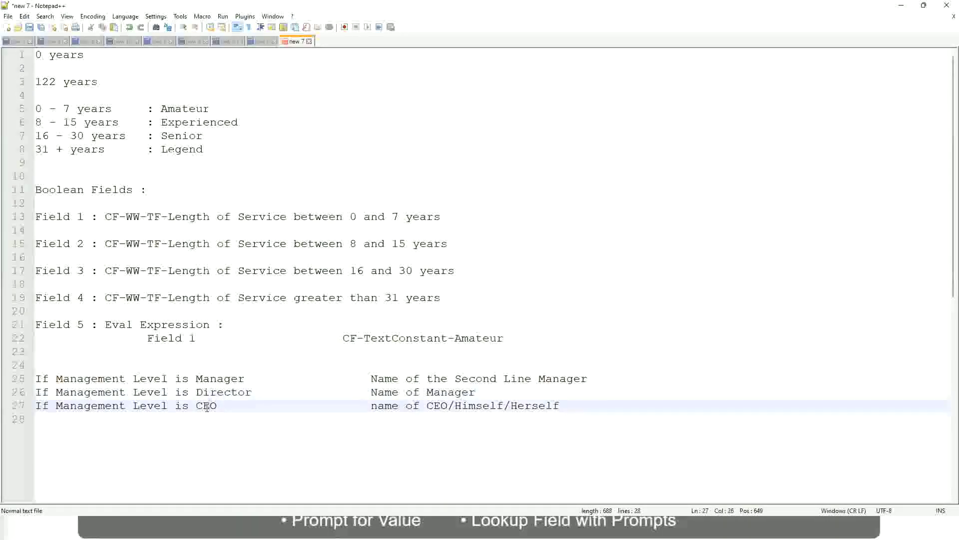
left_click(448, 406)
left_click(562, 406)
Examine the outcome texts of the three management-level rules, focusing on "Name of the Second Line Manager"
left_click_drag(582, 405, 20, 380)
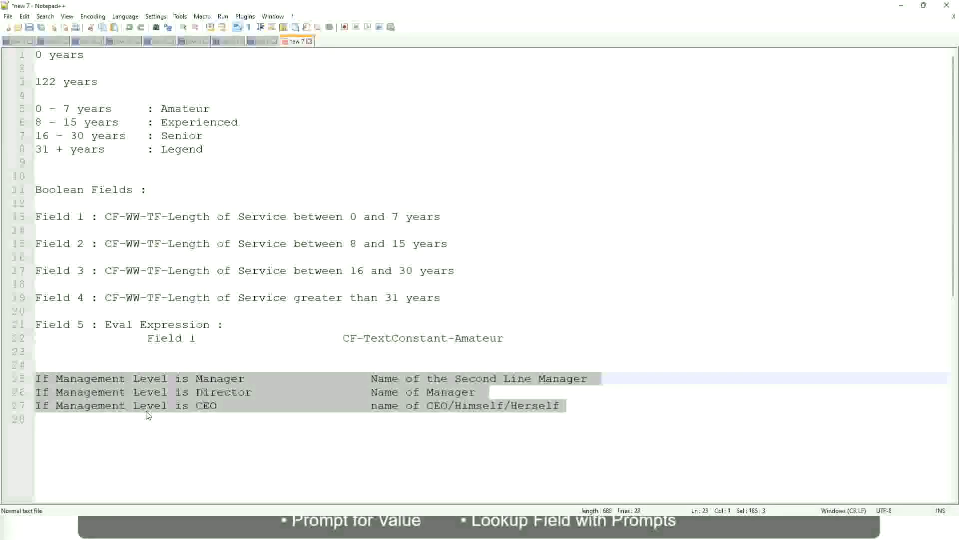
left_click(406, 378)
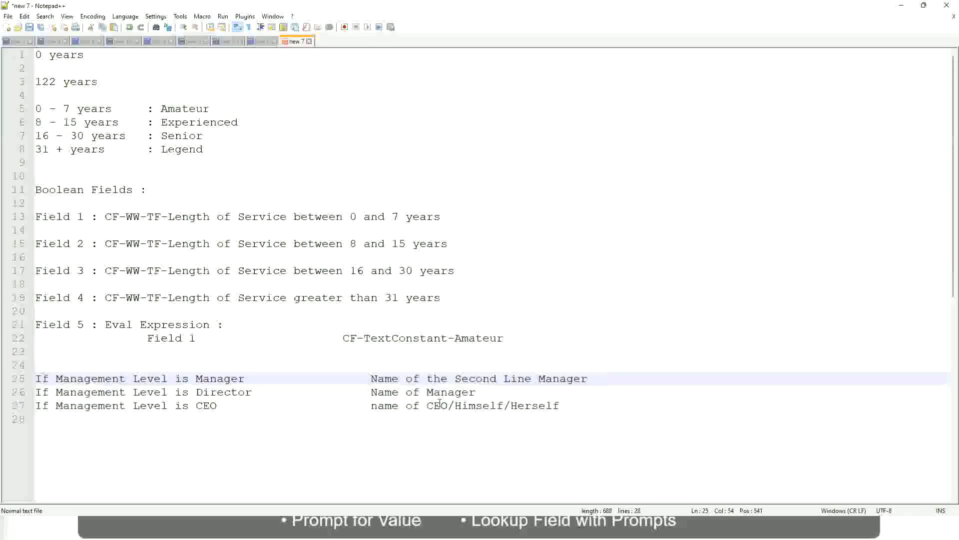
left_click_drag(371, 378, 588, 378)
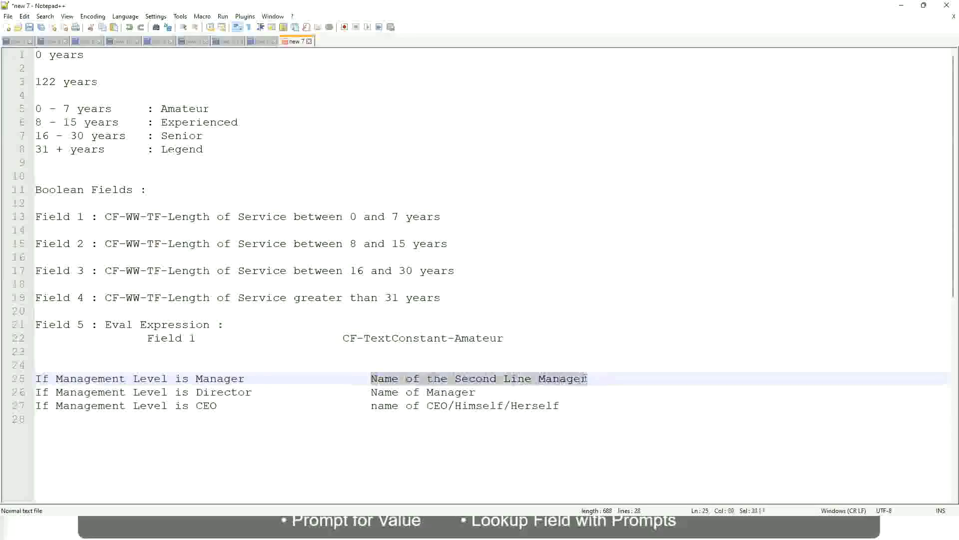
left_click(448, 382)
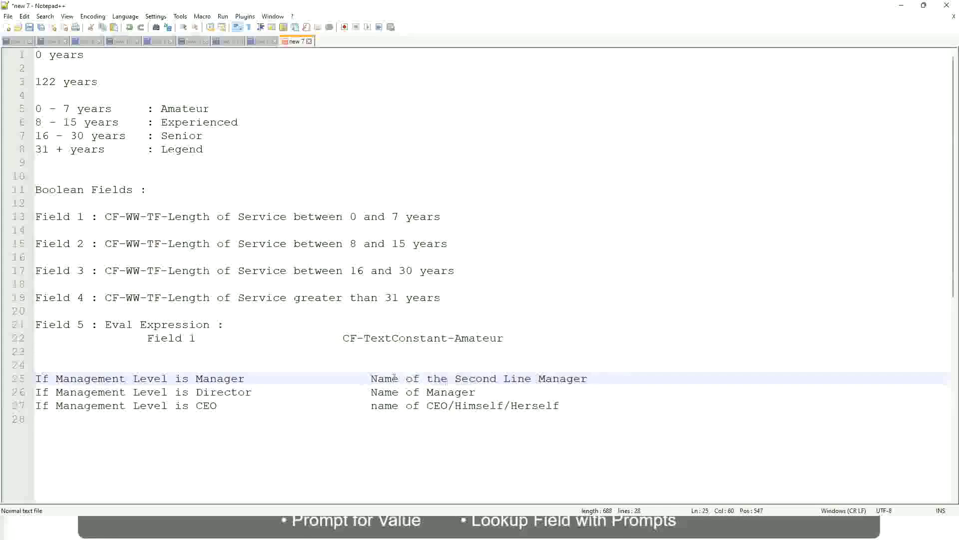
left_click_drag(370, 378, 591, 378)
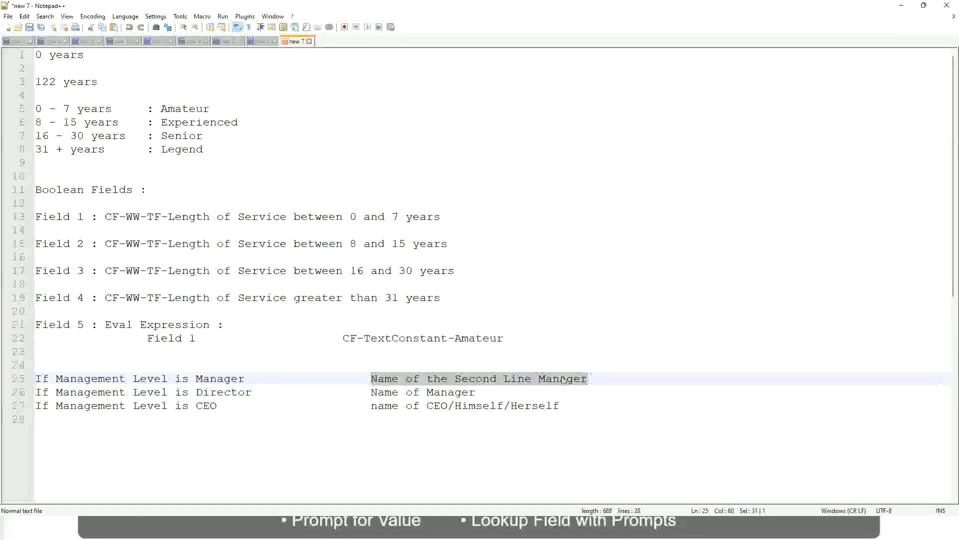
left_click(492, 381)
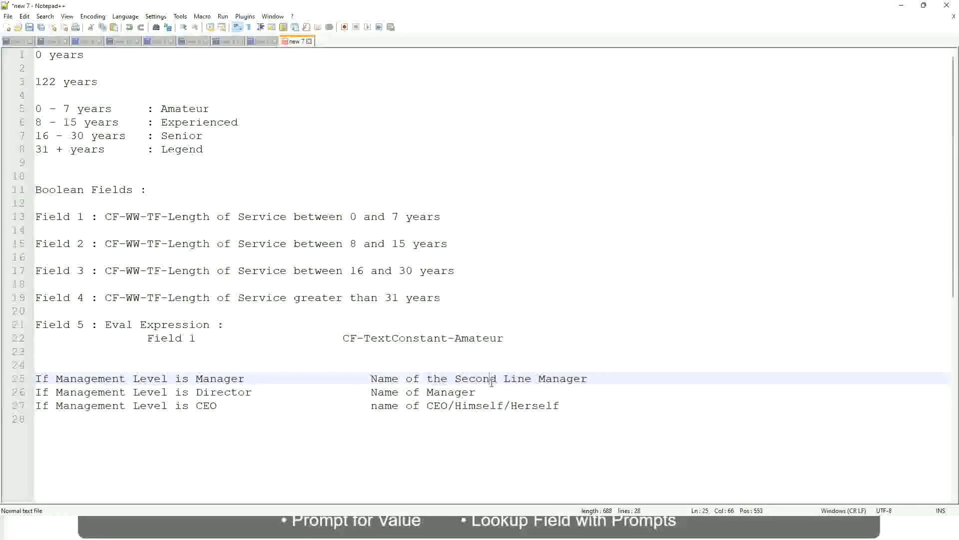
left_click(250, 379)
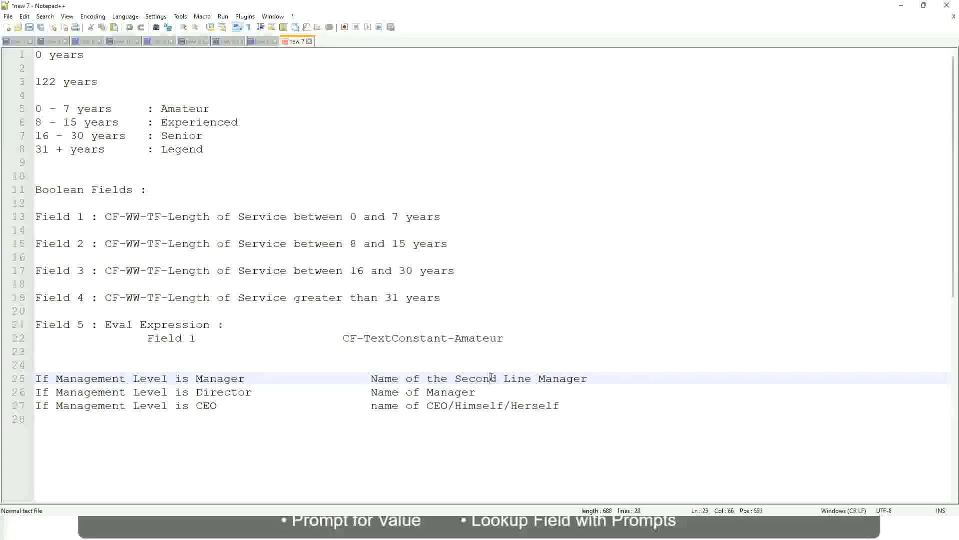
left_click_drag(524, 378, 531, 379)
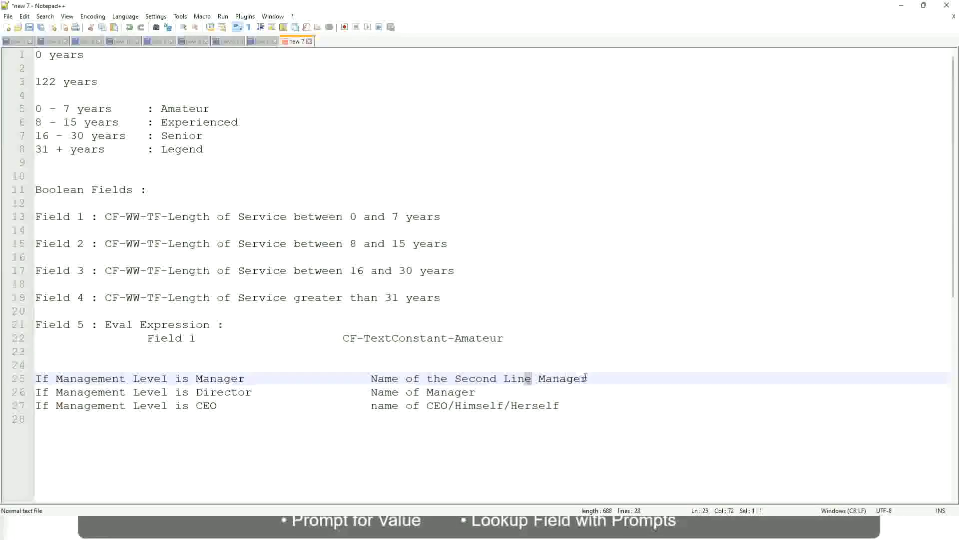
left_click(602, 376)
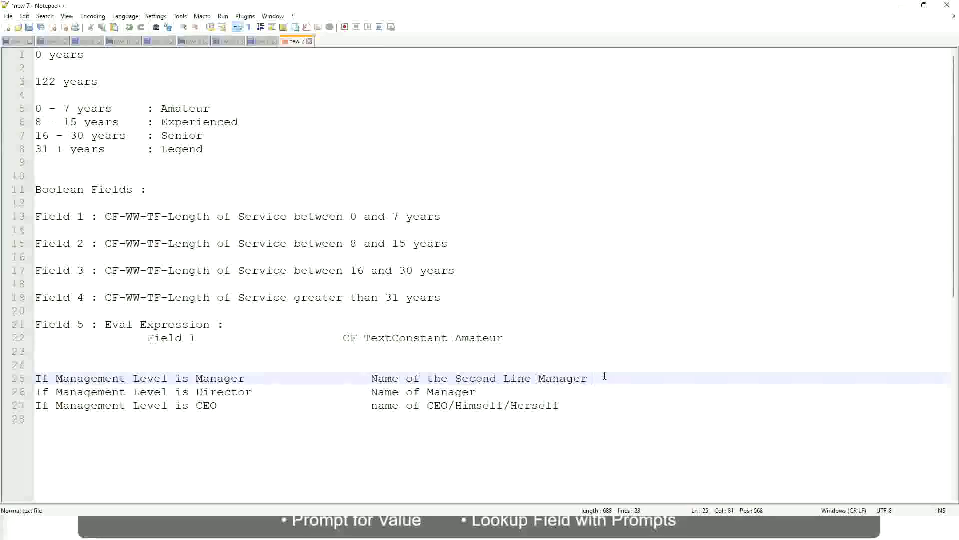
left_click(567, 378)
Compare the experience bands Amateur, Experienced, Senior and Legend with the name outcomes of the management-level rules
double_click(182, 108)
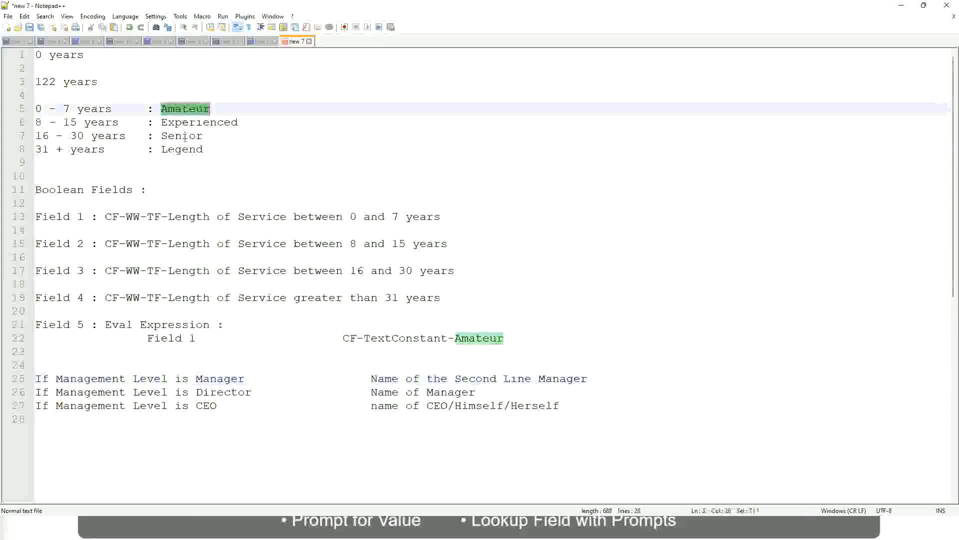
double_click(199, 122)
double_click(185, 137)
left_click(181, 149)
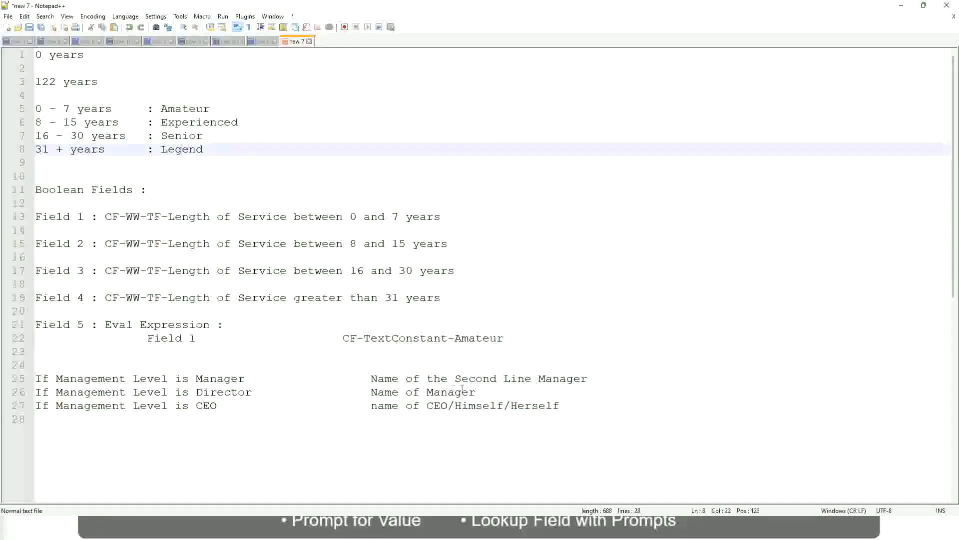
left_click(490, 406)
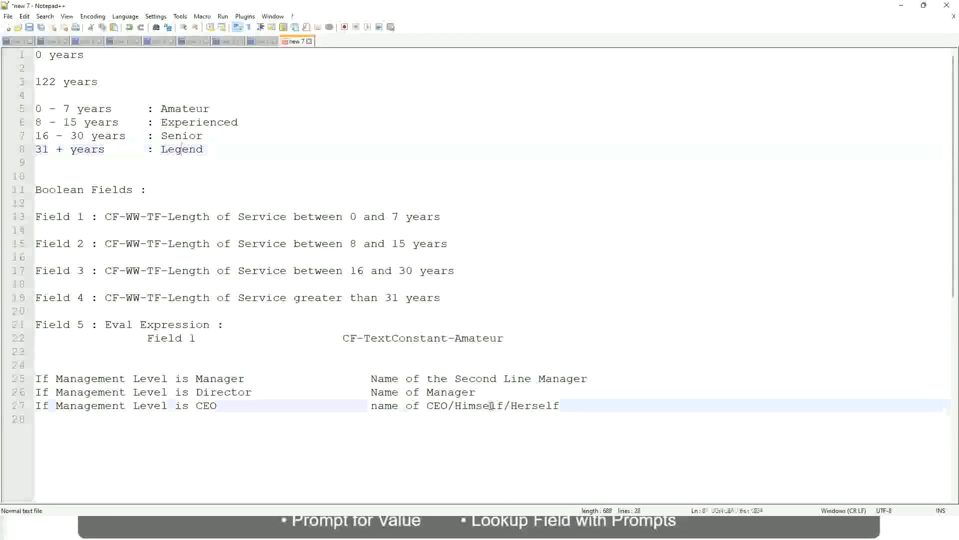
left_click(451, 391)
left_click(459, 379)
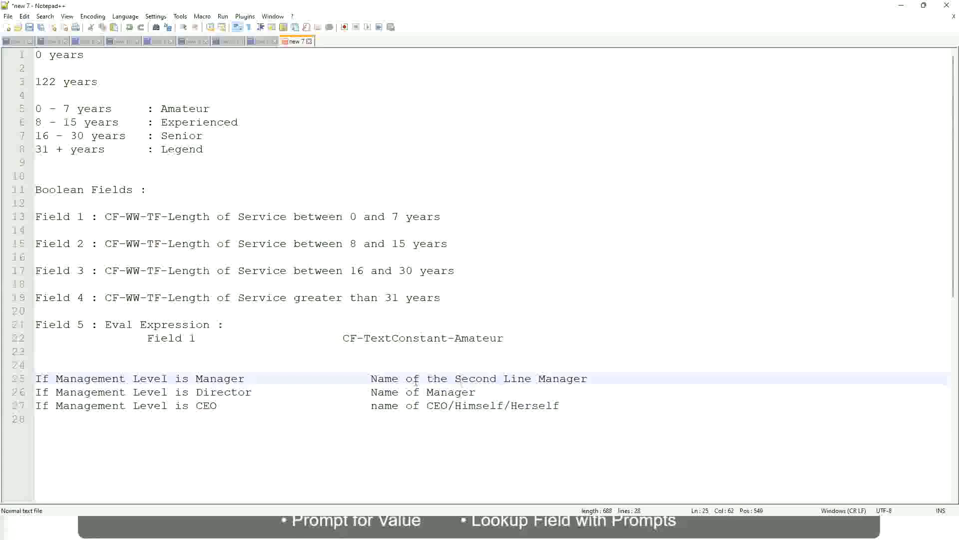
Switch to Workday, copy the name of the saved Lookup Range Band calculated field, and finish its save confirmation
left_click(261, 399)
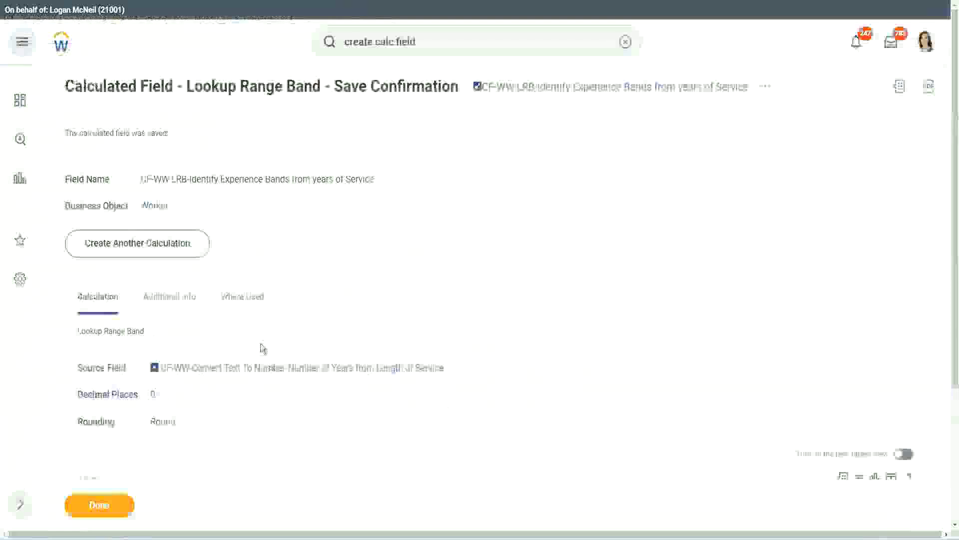
scroll(364, 152, "down", 4)
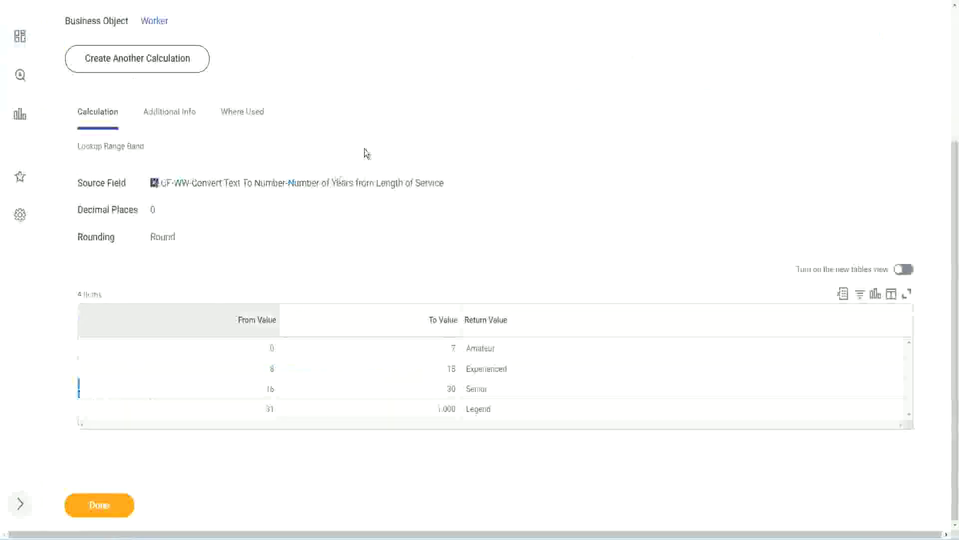
scroll(372, 195, "up", 4)
right_click(565, 100)
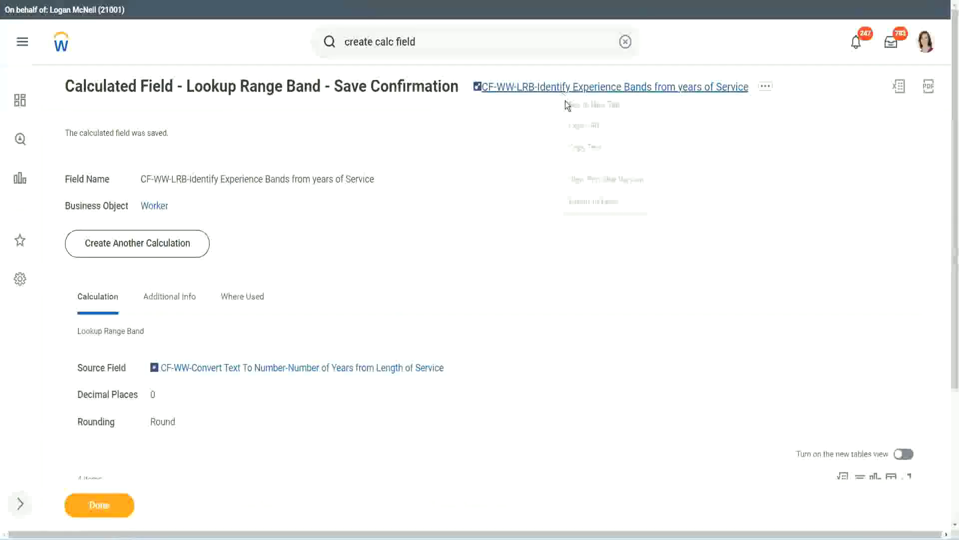
left_click(592, 154)
left_click(92, 512)
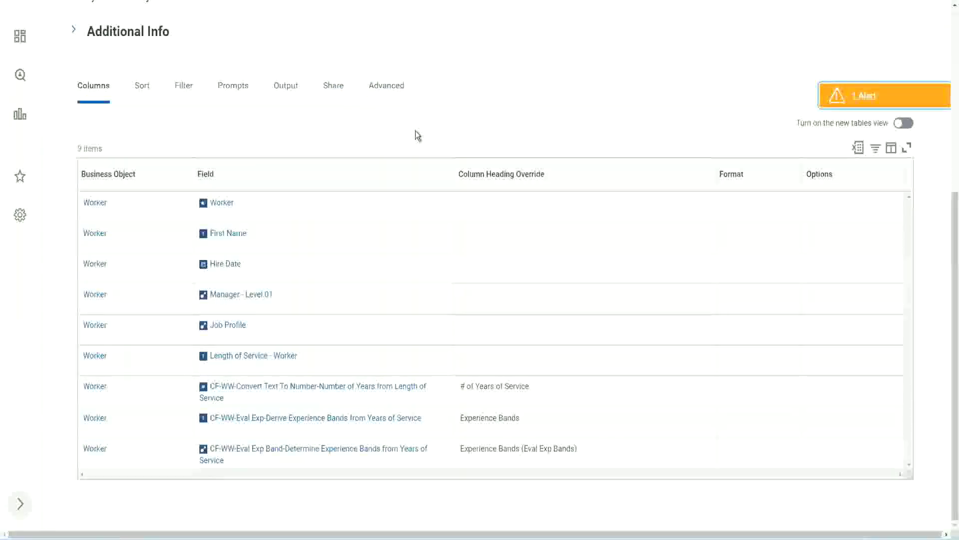
Open the WW Employee Details custom report for editing
scroll(405, 95, "up", 6)
left_click(330, 108)
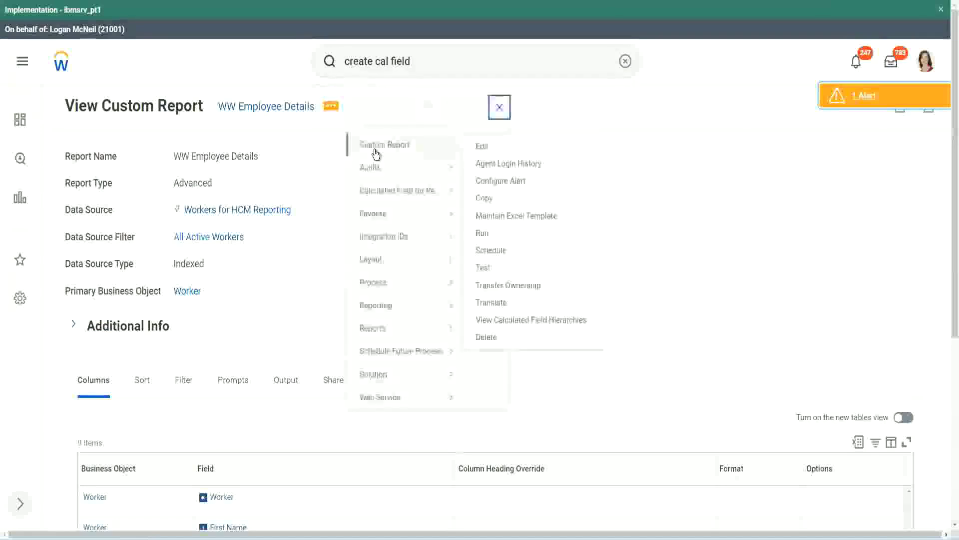
left_click(488, 149)
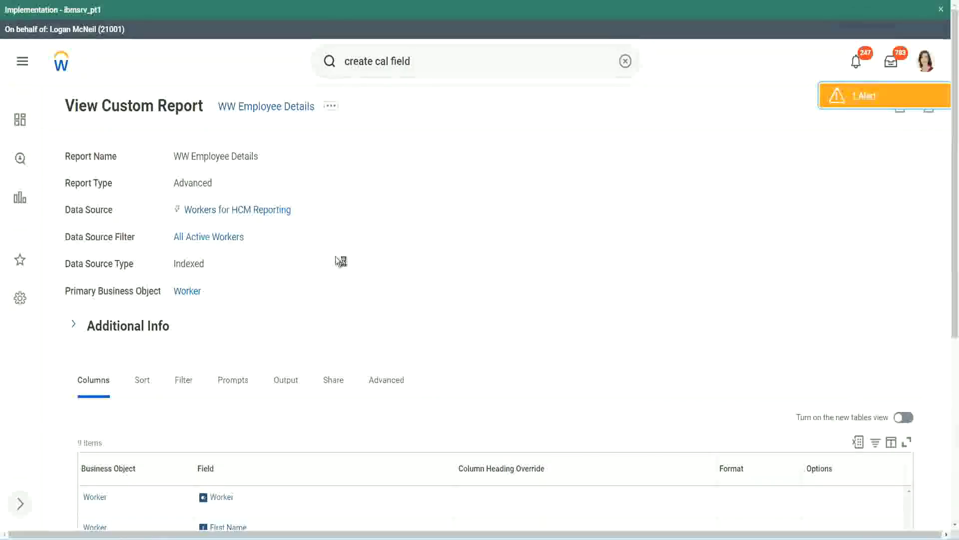
Add a Worker column at the end of the report using the field CF-WW-LRB-Identify Experience Bands from years of Service
scroll(365, 257, "down", 5)
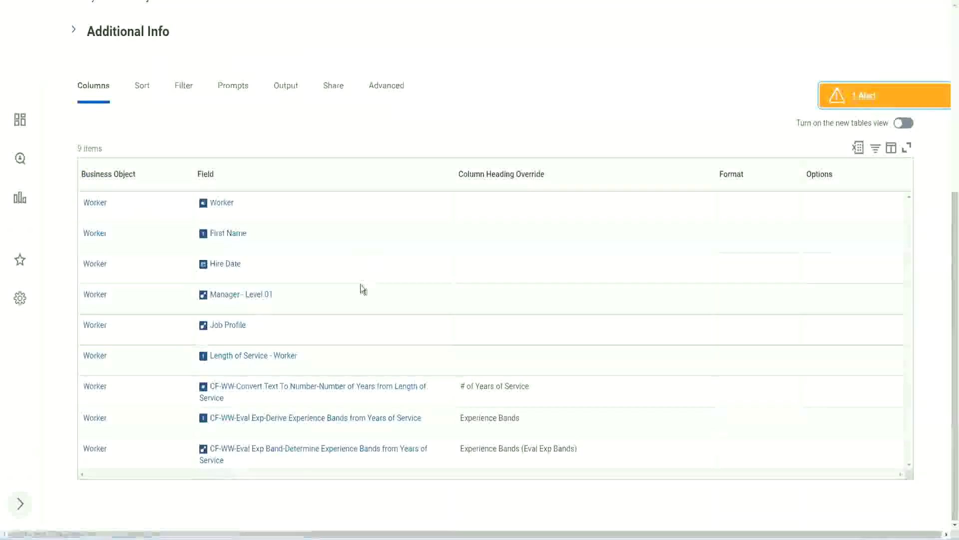
scroll(360, 278, "down", 5)
scroll(184, 339, "down", 3)
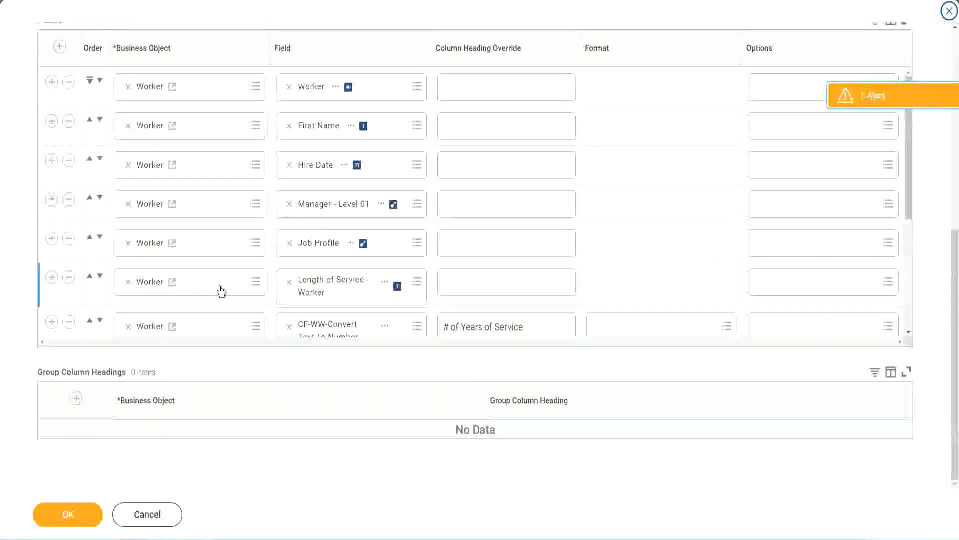
scroll(220, 292, "down", 5)
left_click(51, 268)
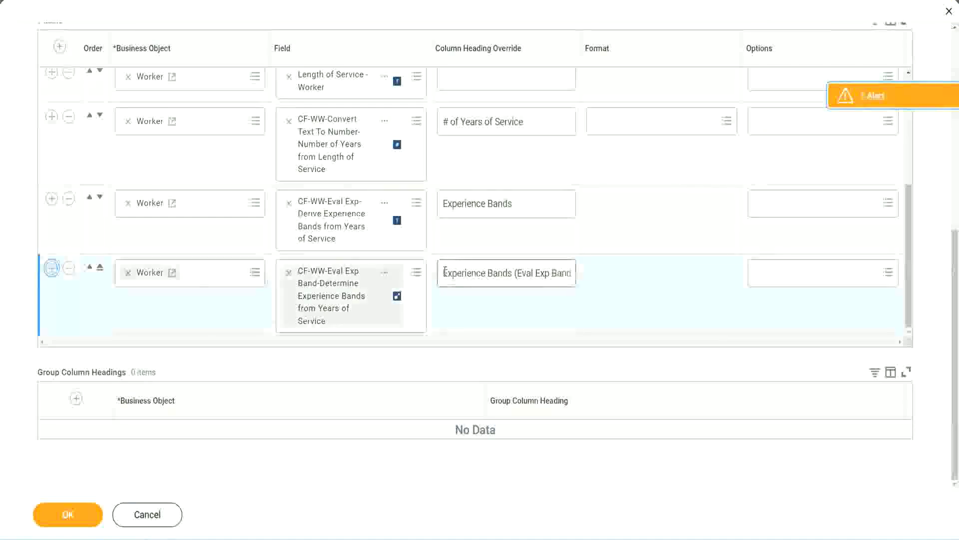
left_click(326, 319)
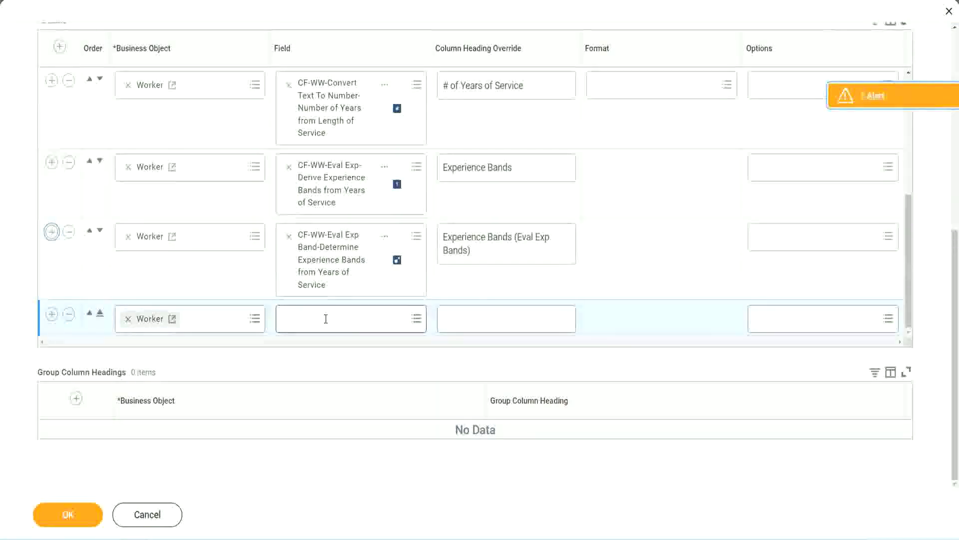
key("ctrl+v")
key("Return")
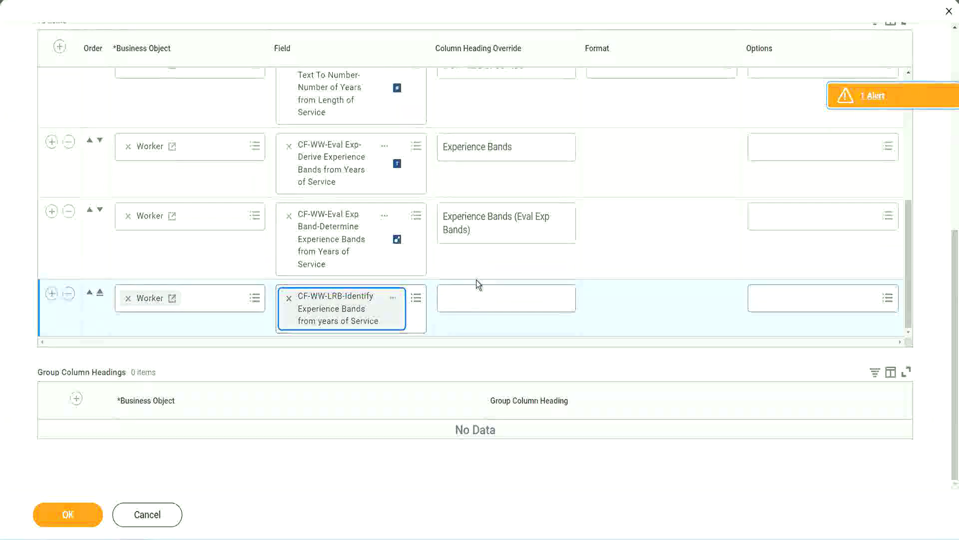
Set the column heading override of the CF-WW-LRB field to "Experience Bands (LRB)"
left_click(479, 293)
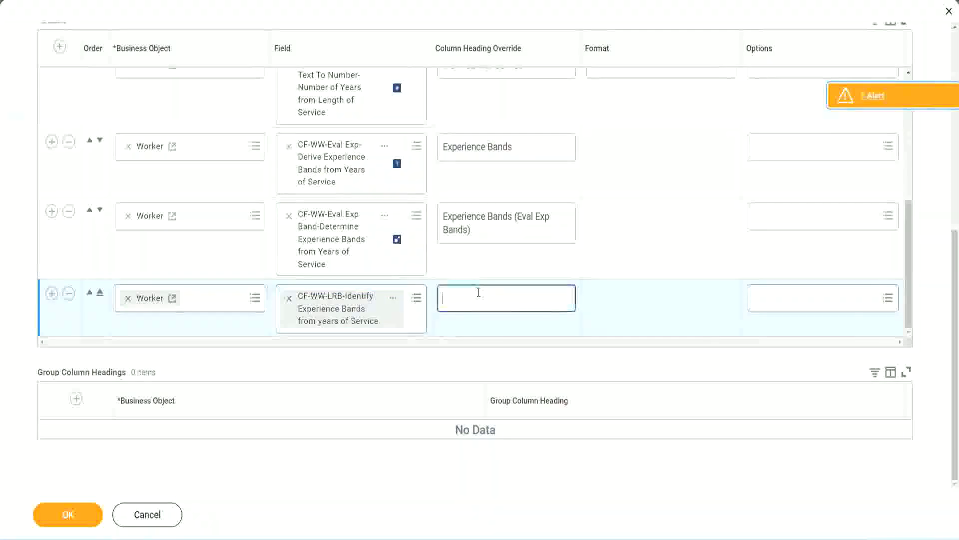
type("Ex")
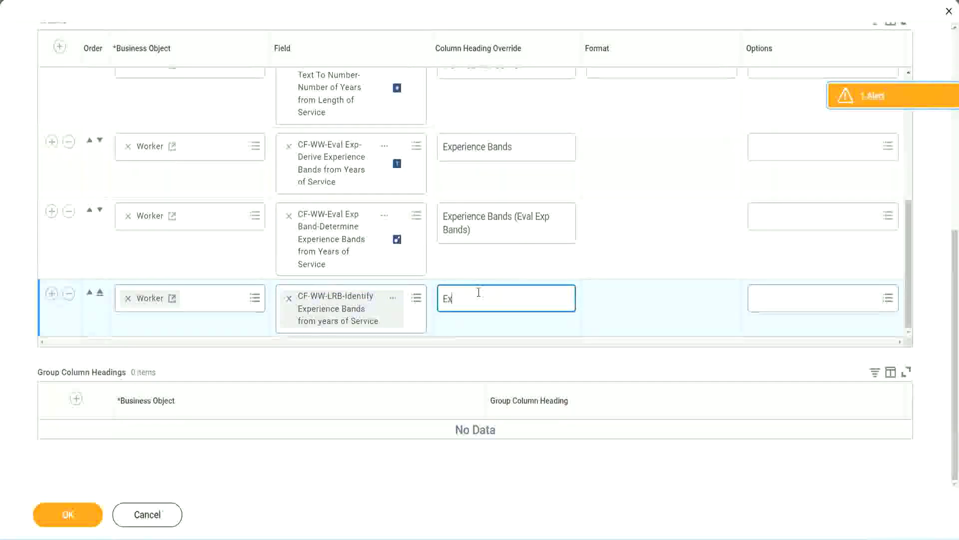
type("perience")
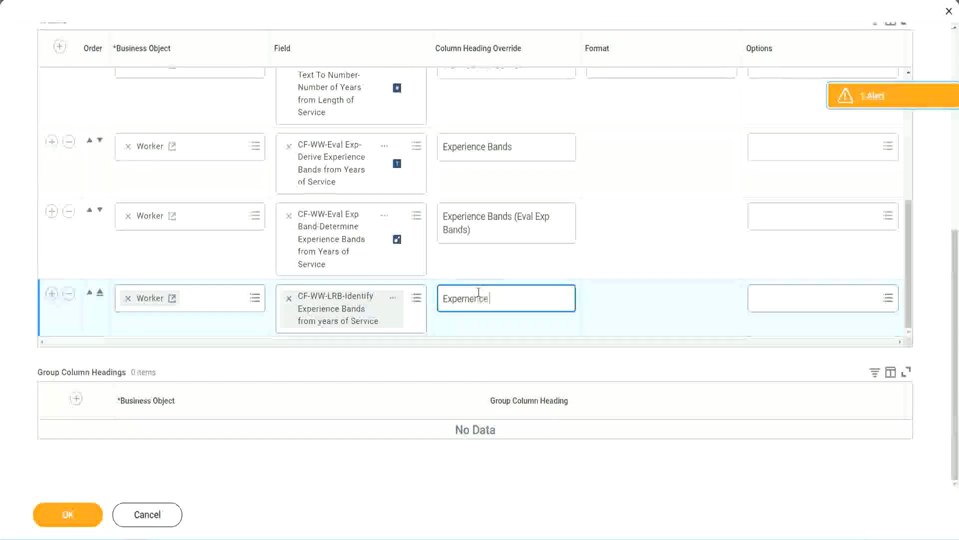
key("BackSpace")
key("BackSpace")
key("BackSpace")
key("BackSpace")
key("BackSpace")
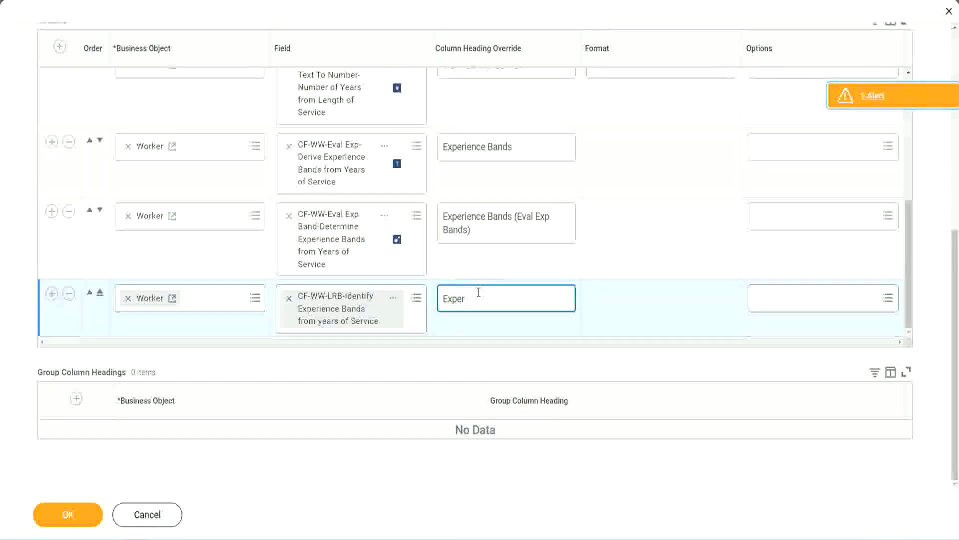
type("ience Bands")
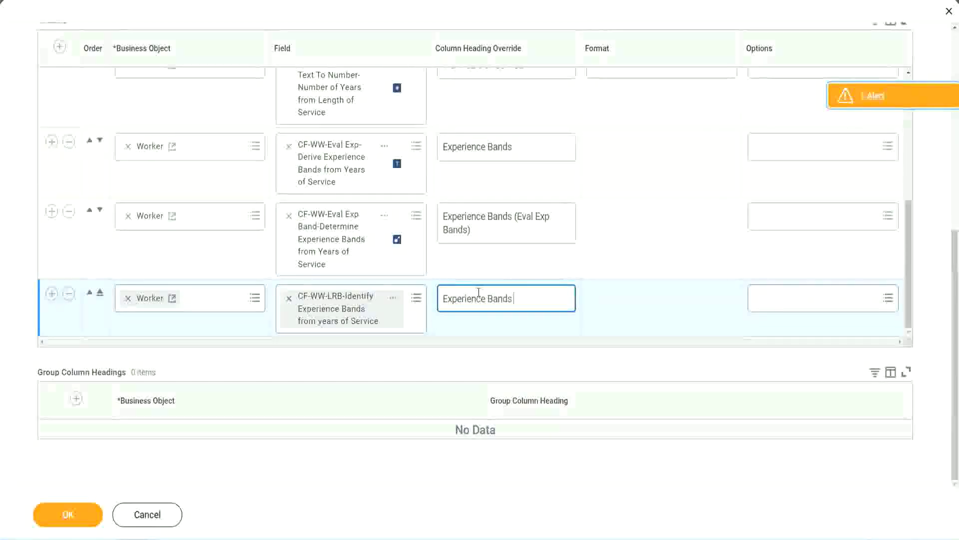
type(" (LRB)")
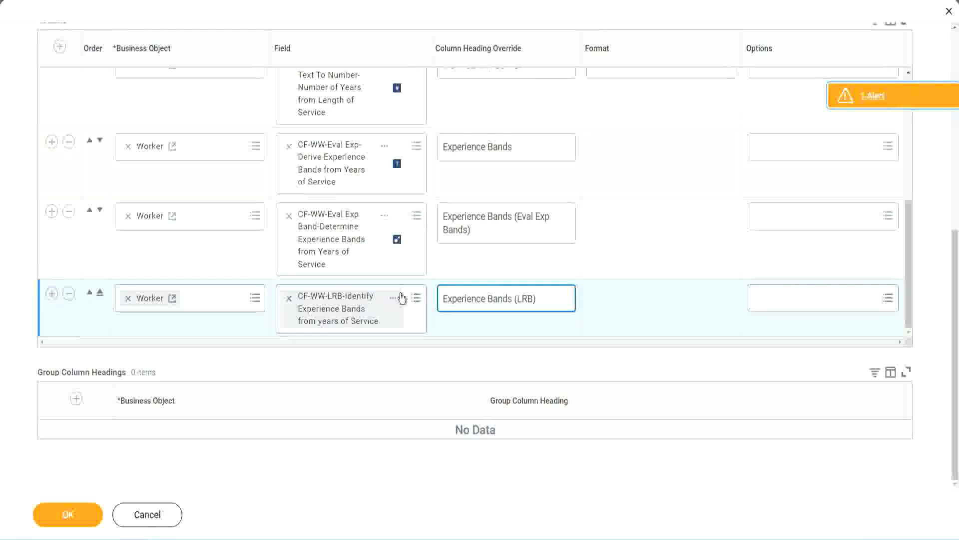
Save the WW Employee Details report and run it with the worker type prompts left blank
left_click(84, 522)
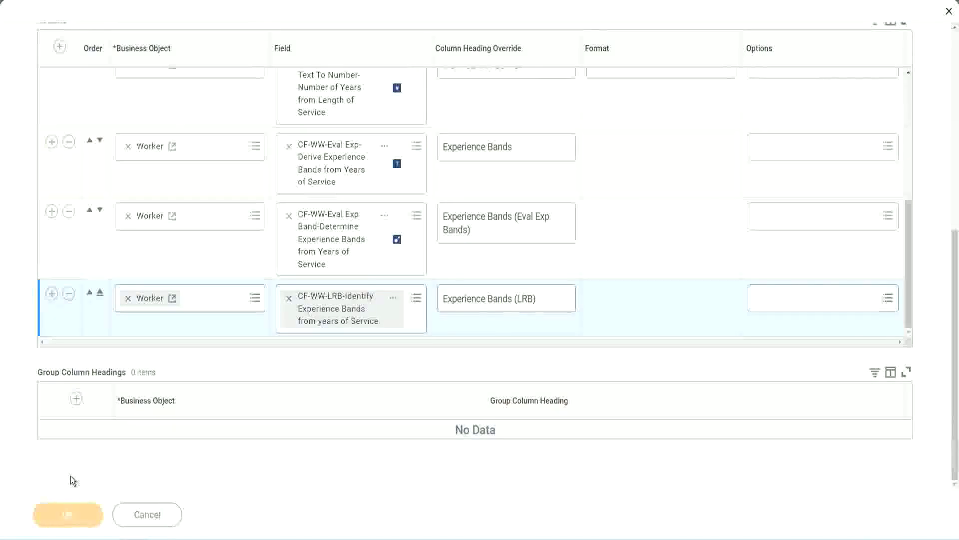
left_click(75, 503)
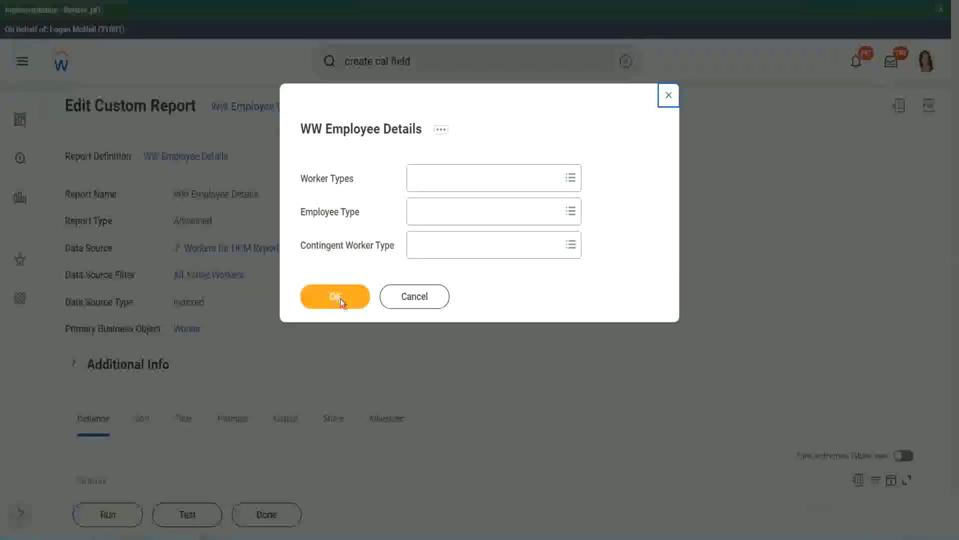
left_click(341, 299)
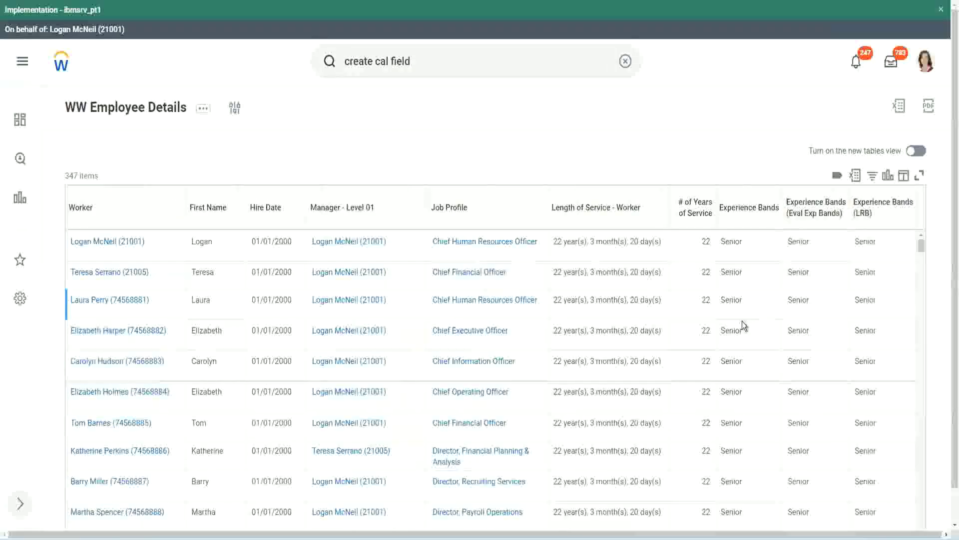
Compare the Experience Bands, Eval Exp Bands and LRB columns against the years of service across the report's workers
double_click(731, 242)
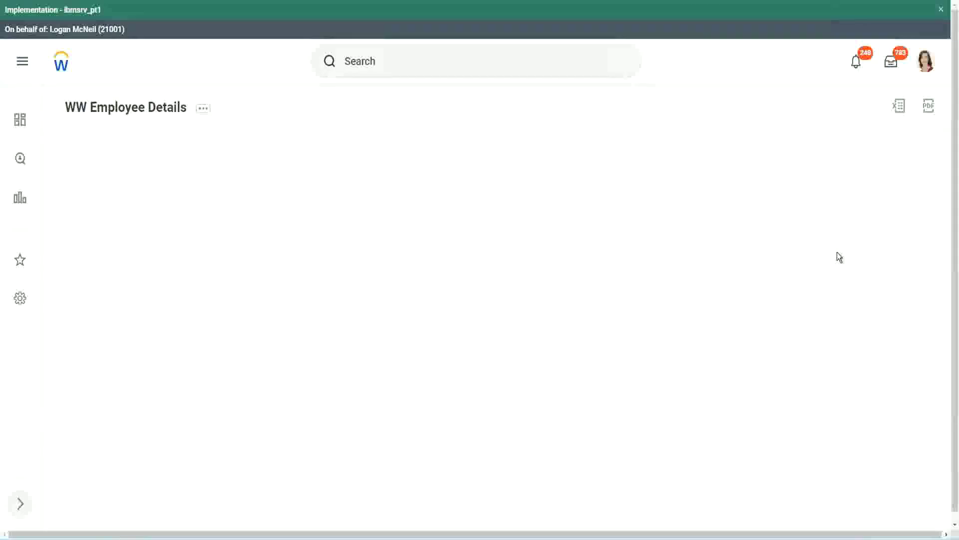
scroll(833, 280, "down", 10)
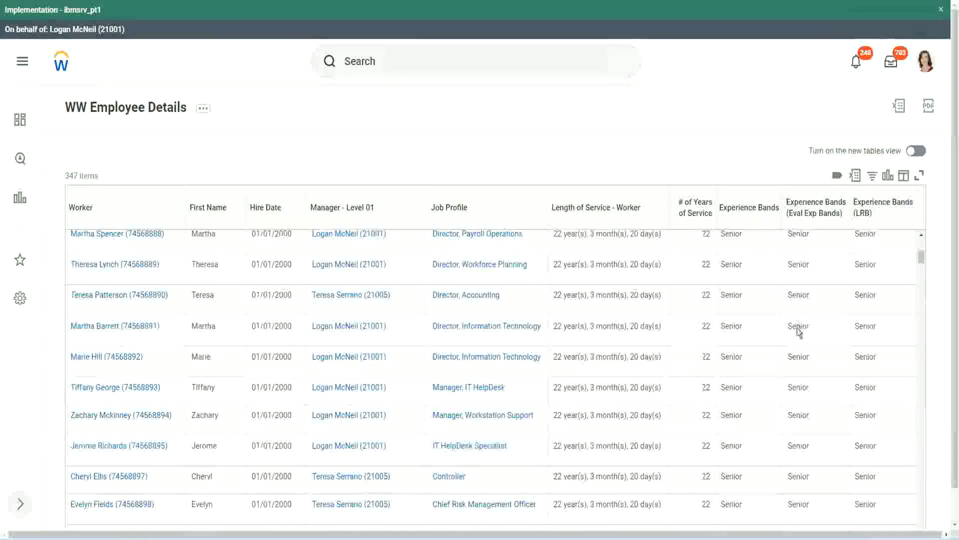
scroll(795, 342, "down", 3)
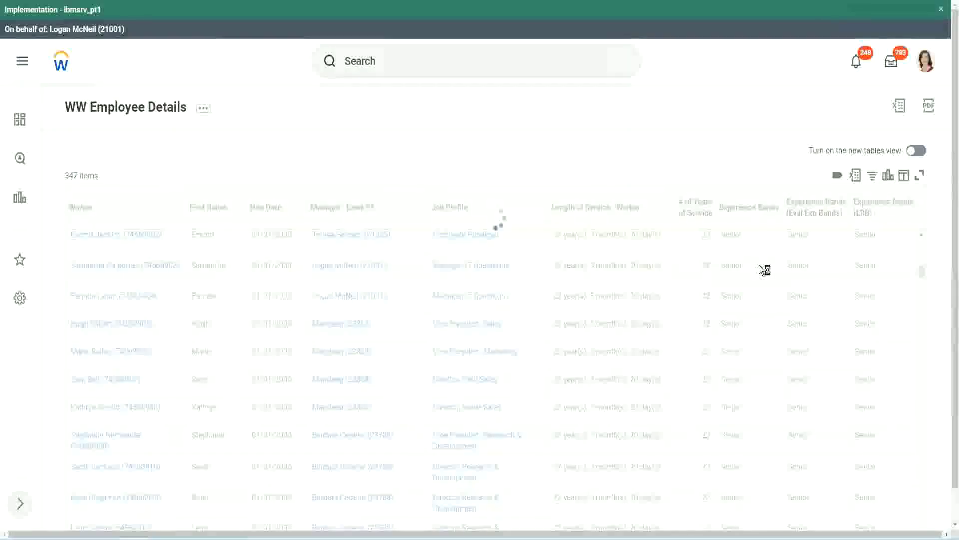
left_click(747, 407)
scroll(747, 444, "down", 3)
left_click(750, 355)
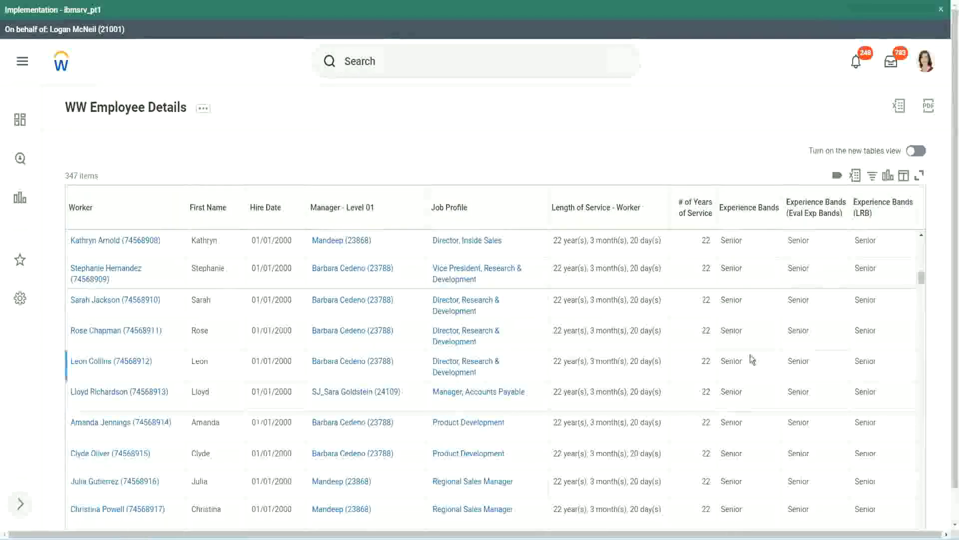
scroll(751, 355, "down", 1)
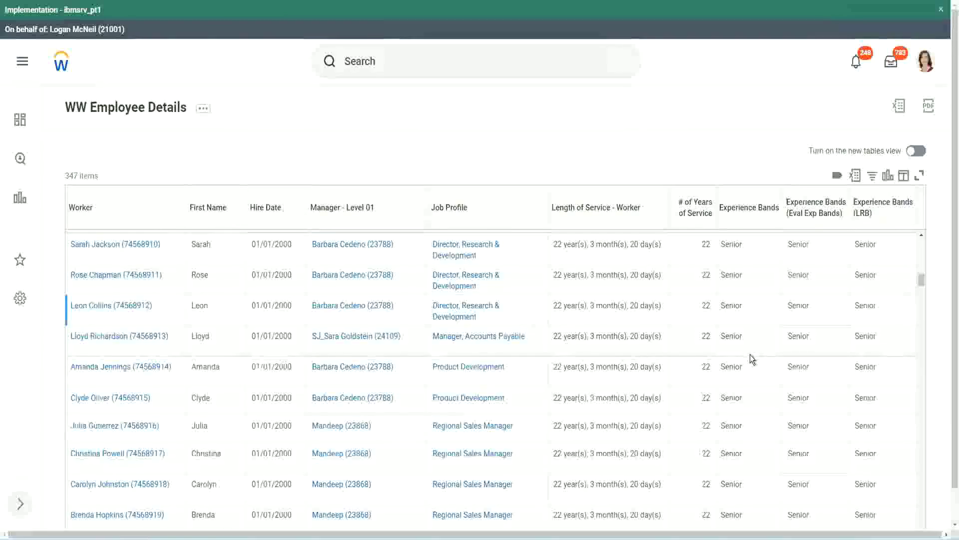